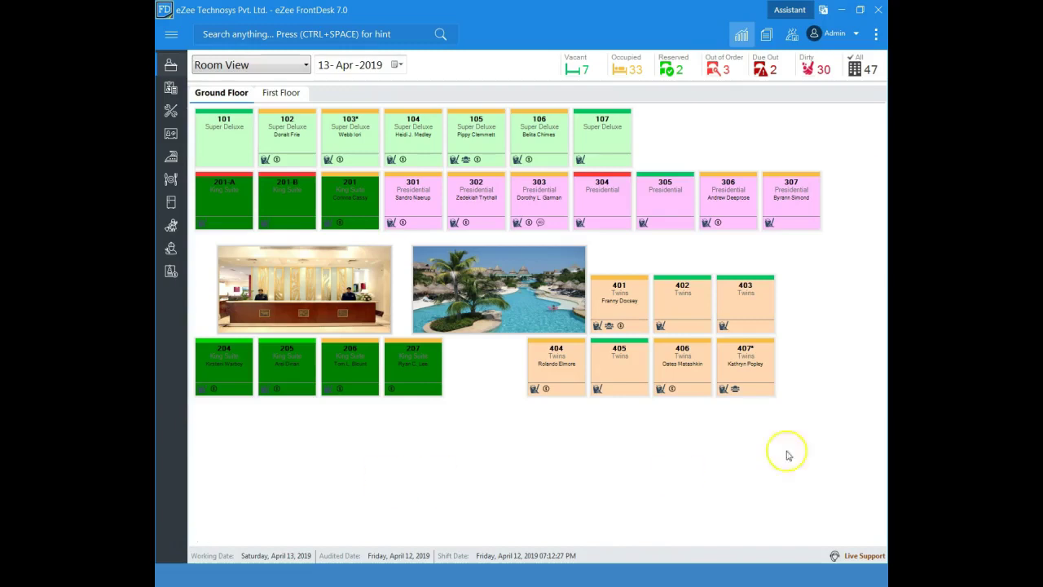
Step: Start the night audit and proceed past the welcome page to Today's Booking
left_click(876, 34)
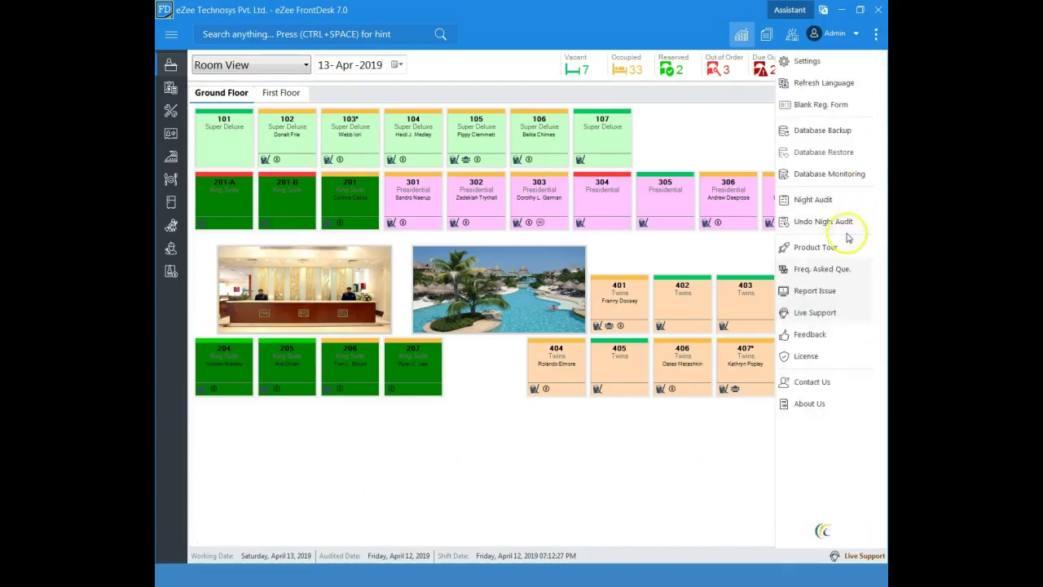
left_click(839, 202)
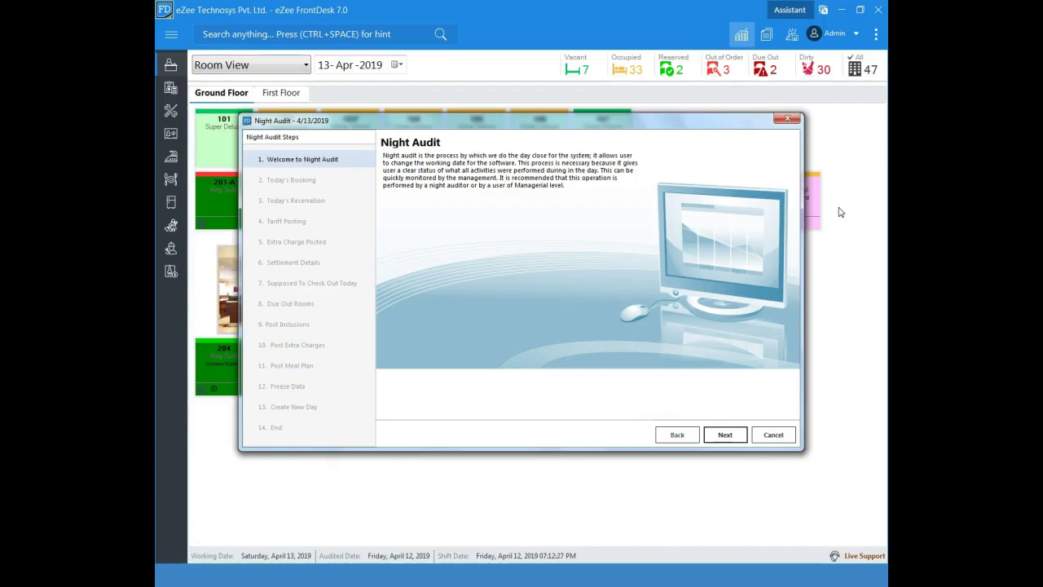
left_click(722, 434)
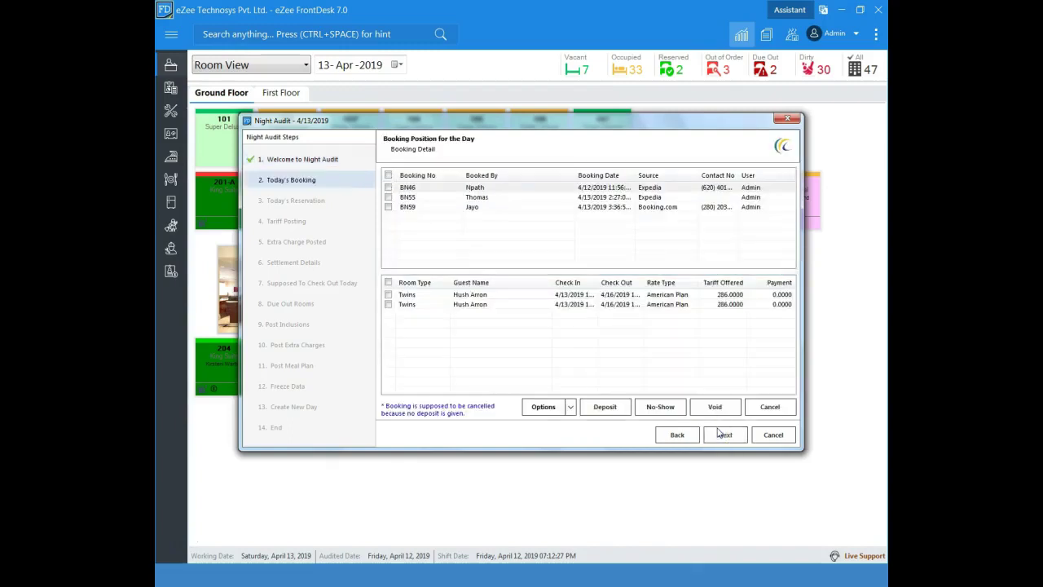
Step: Cancel the first listed booking, which covers two Twins rooms, with Express Cancel and confirm the cancellation
left_click(579, 295)
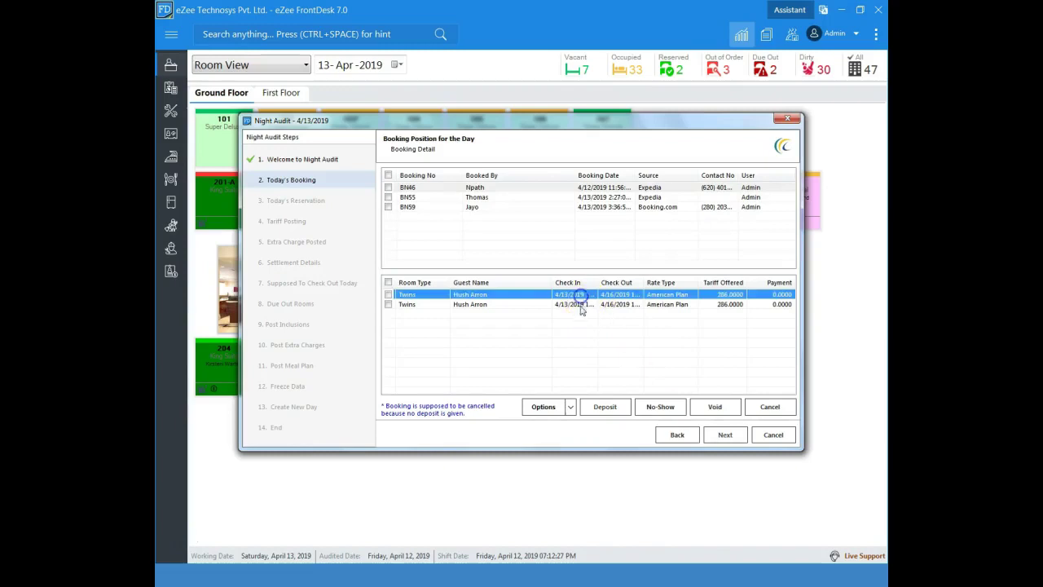
left_click(579, 304)
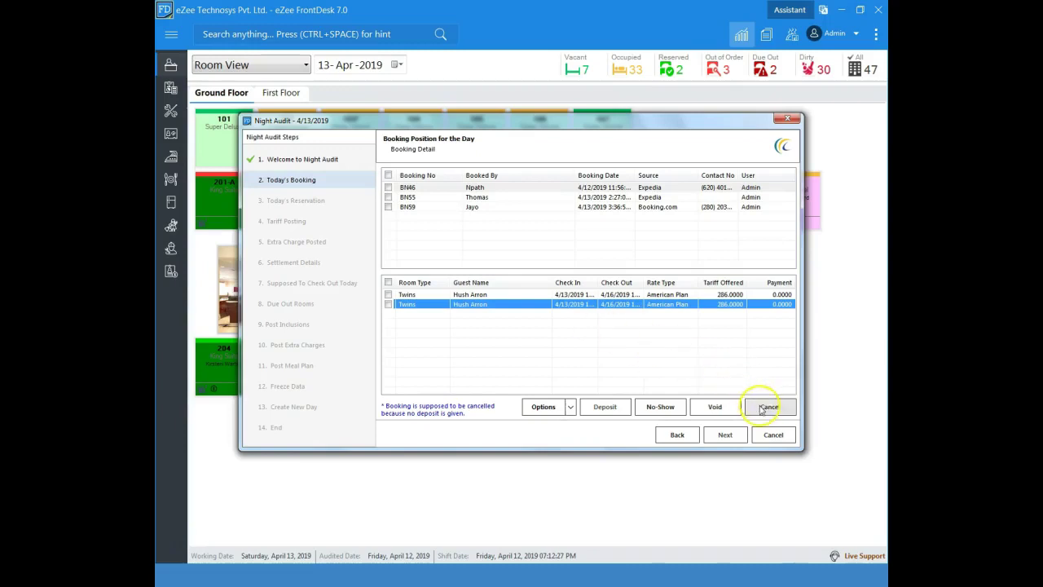
left_click(675, 411)
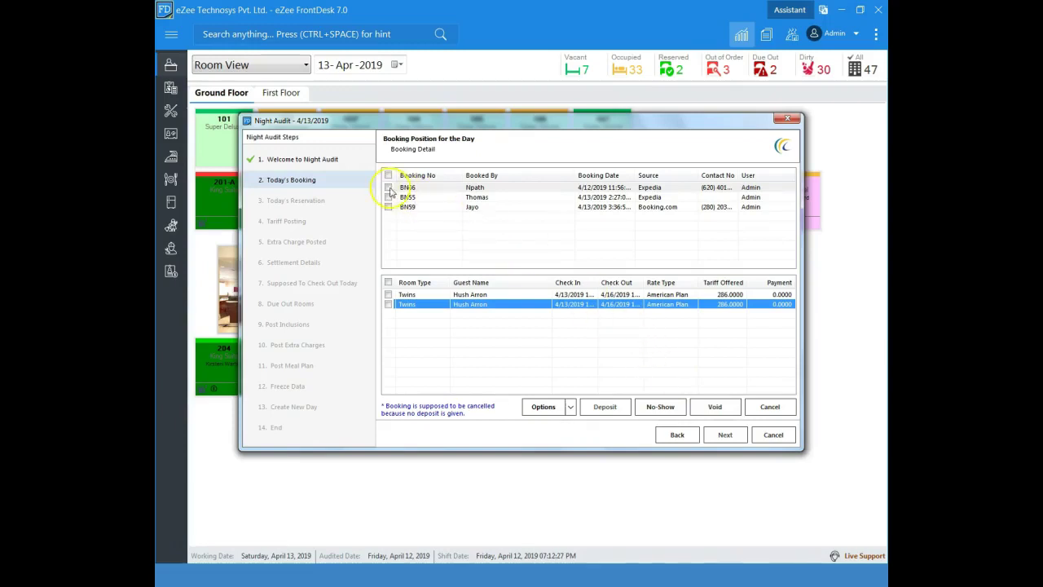
left_click(388, 187)
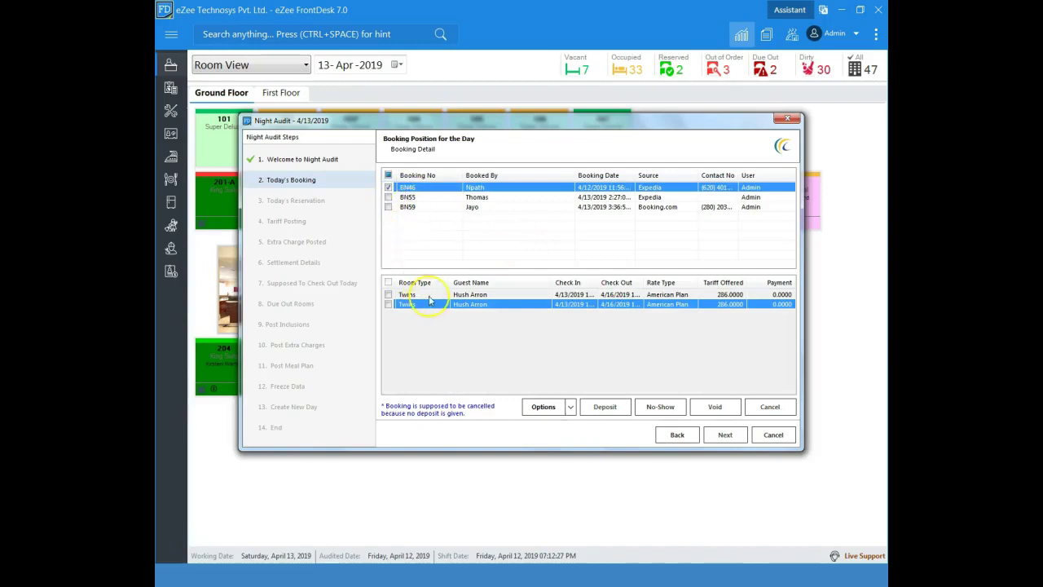
left_click(571, 406)
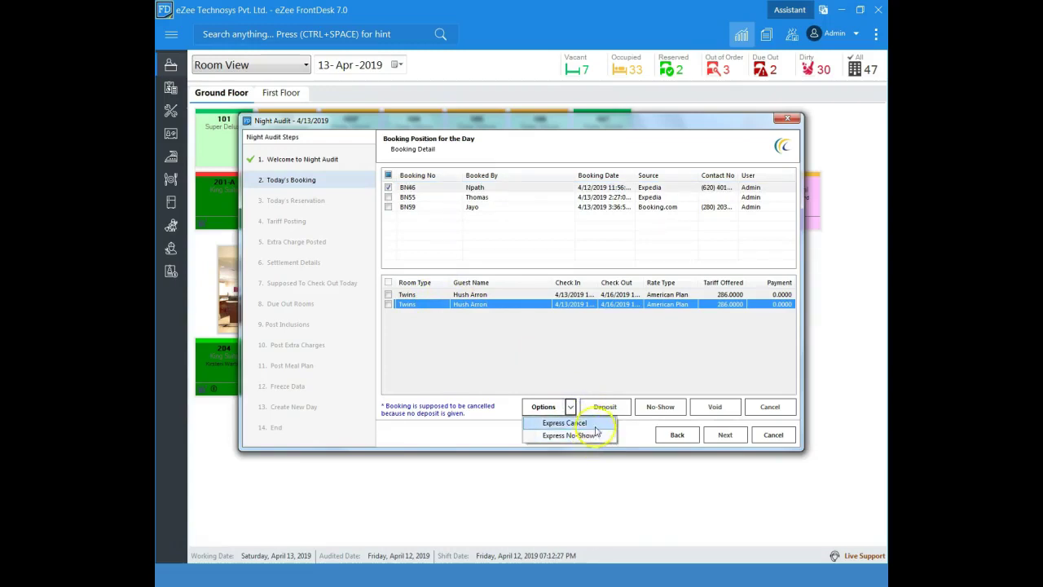
left_click(594, 425)
left_click(543, 312)
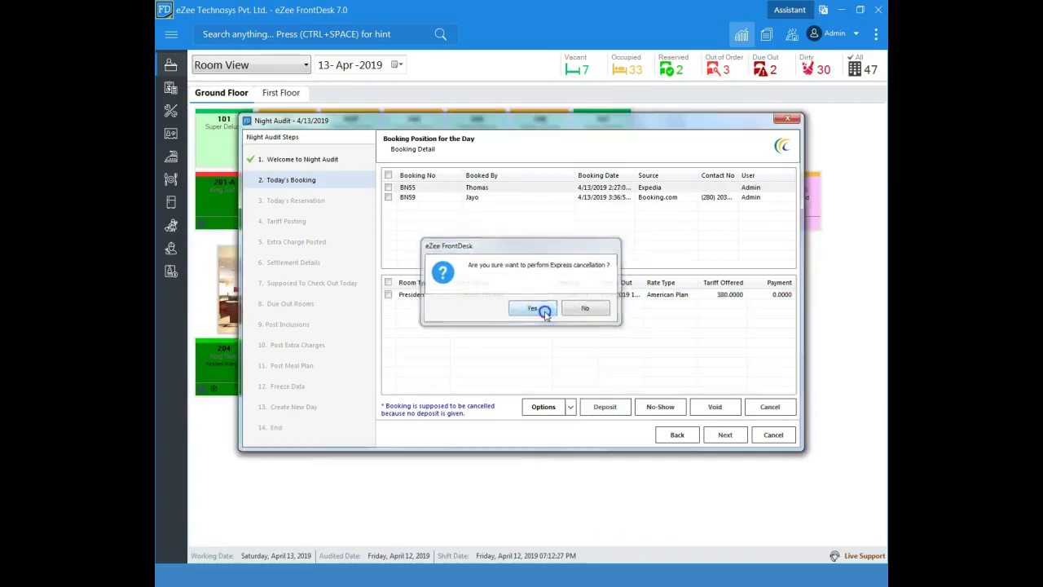
left_click(544, 312)
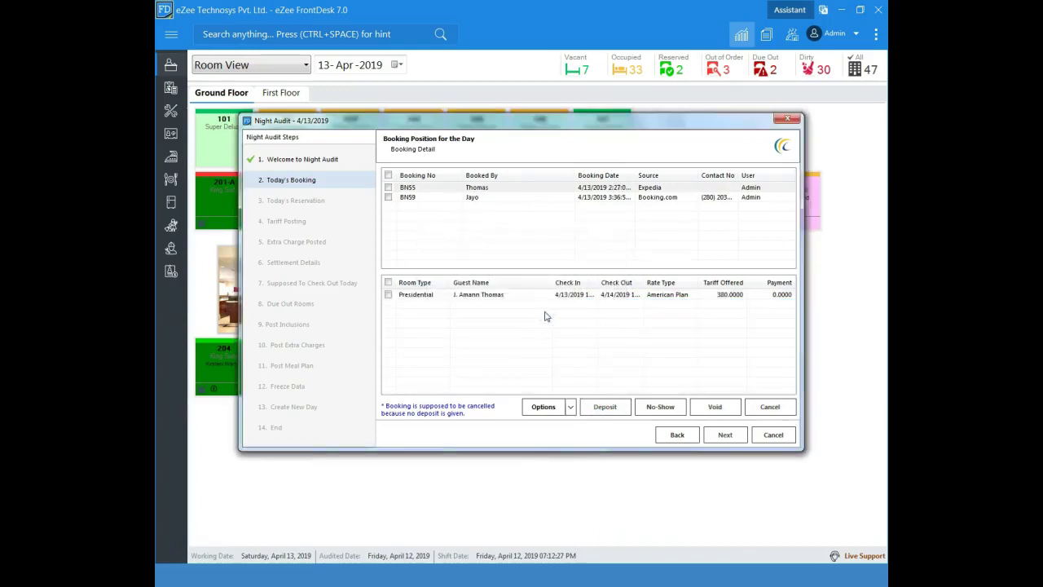
Step: Mark the Presidential room of the first remaining Expedia booking as a no-show without adding any charge
left_click(477, 197)
left_click(480, 188)
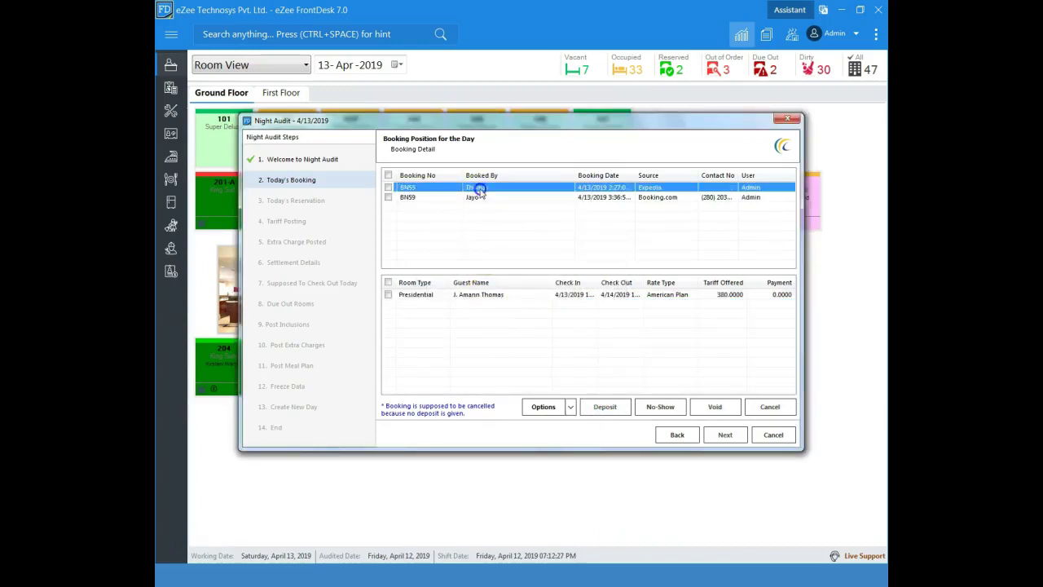
left_click(416, 295)
left_click(389, 295)
left_click(661, 407)
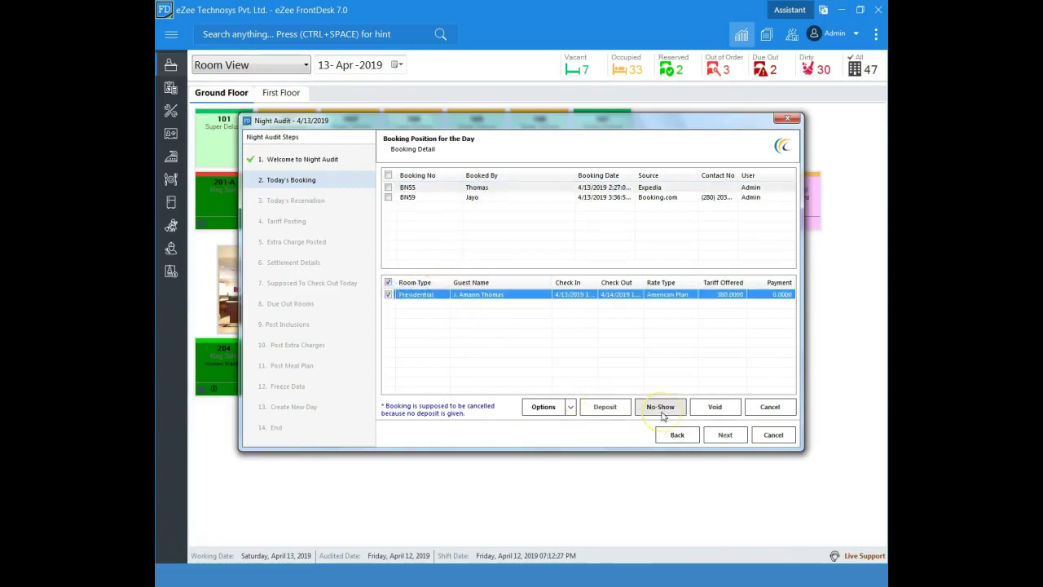
left_click(640, 445)
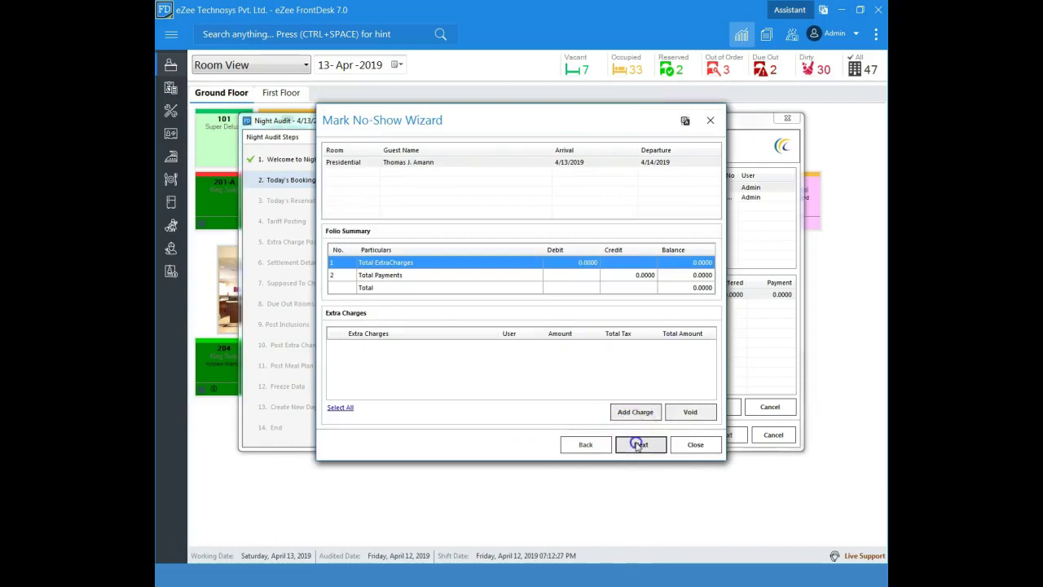
left_click(580, 309)
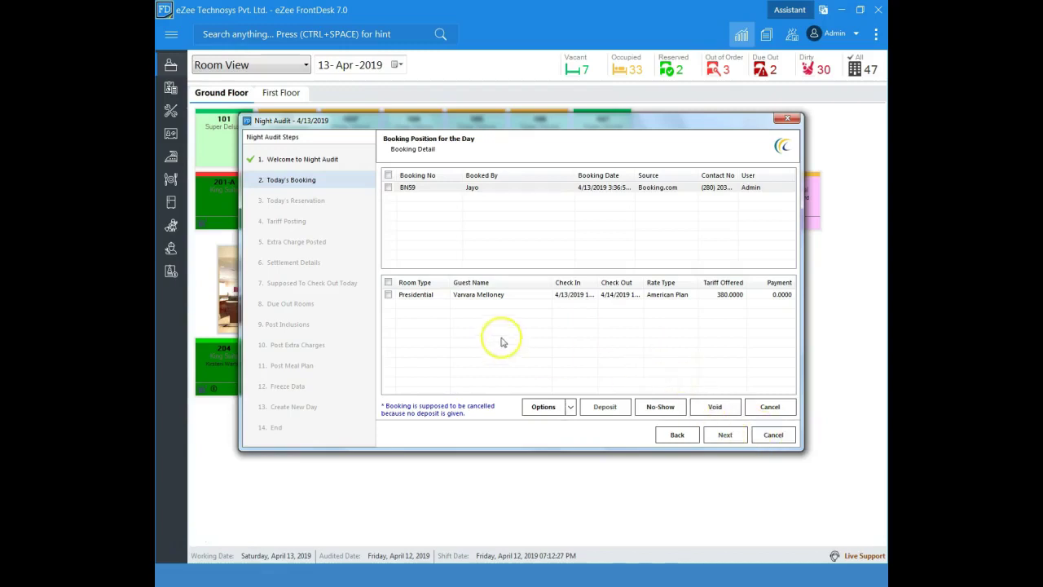
Step: Void the remaining Booking.com booking for a Presidential room with the reason Cancelled By Client
left_click(401, 294)
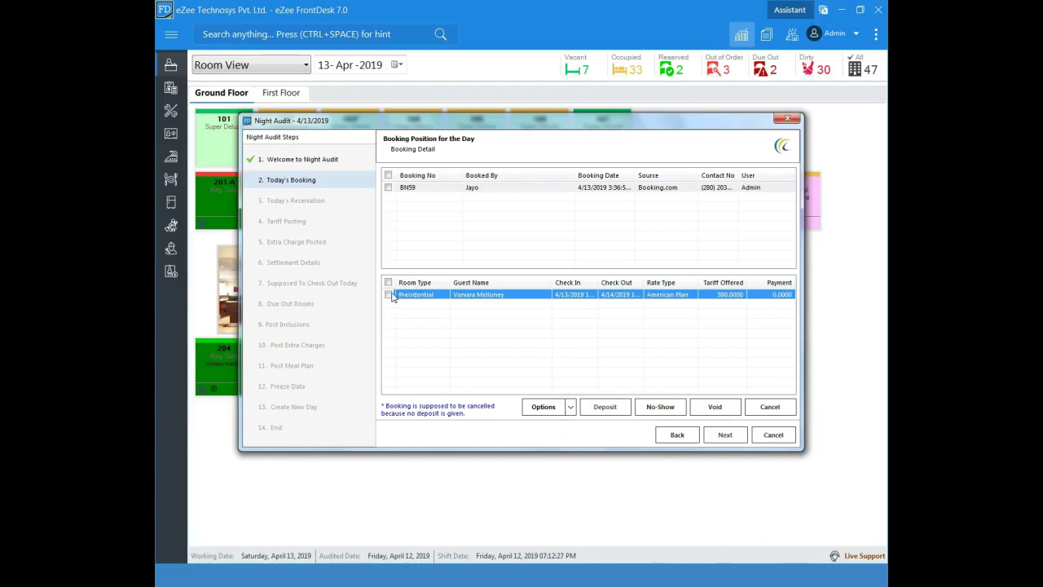
left_click(389, 295)
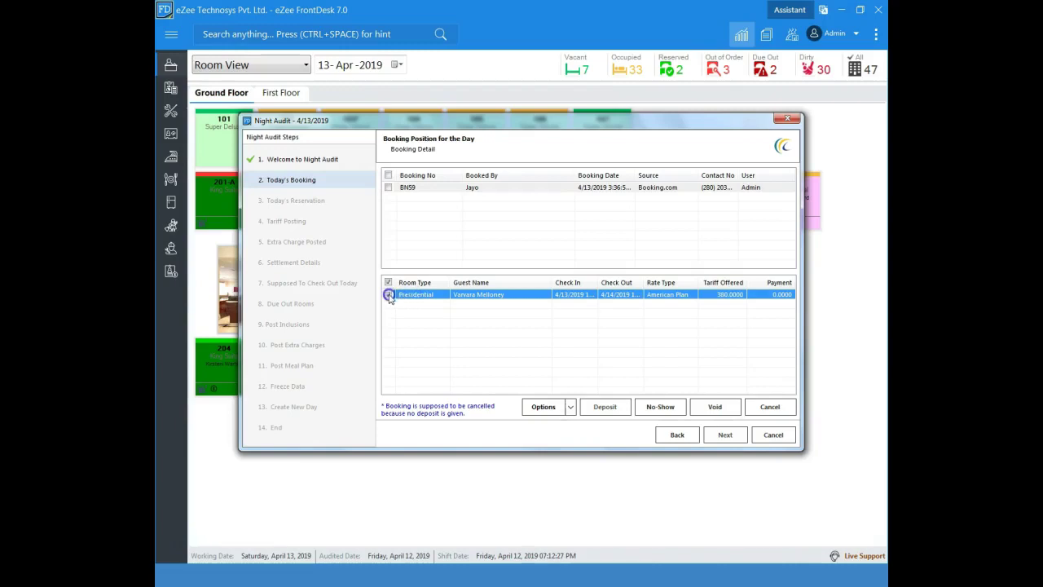
left_click(701, 406)
left_click(433, 268)
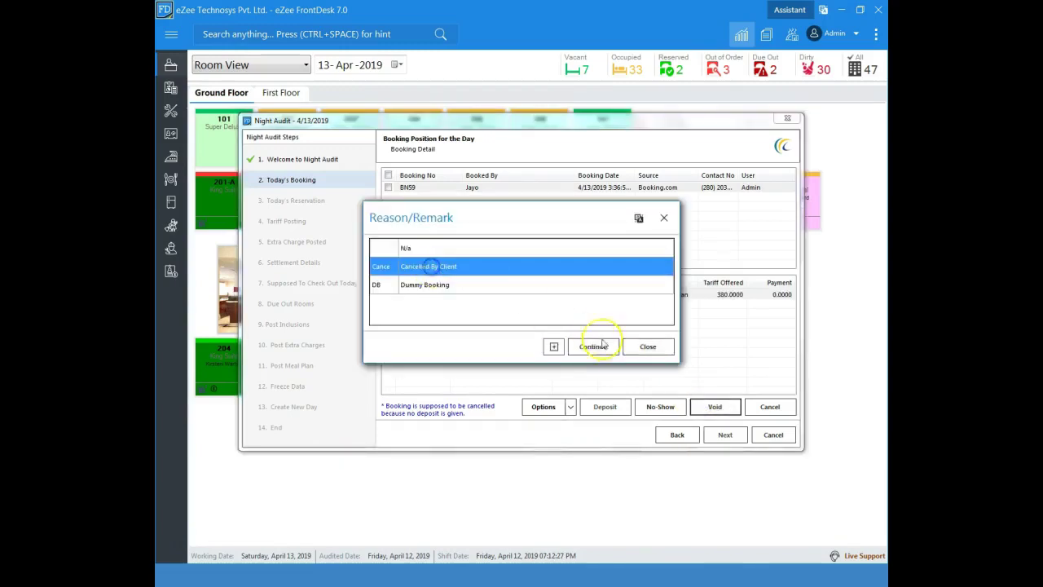
left_click(594, 346)
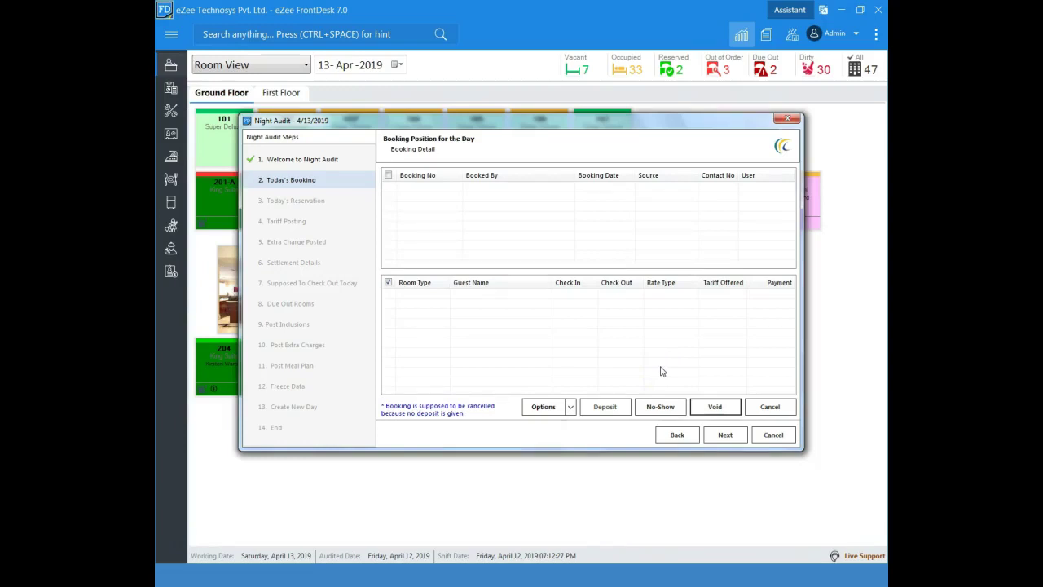
left_click(663, 371)
Step: Proceed to Today's Reservation and mark the room 205 reservation as a no-show without extra charges
left_click(724, 434)
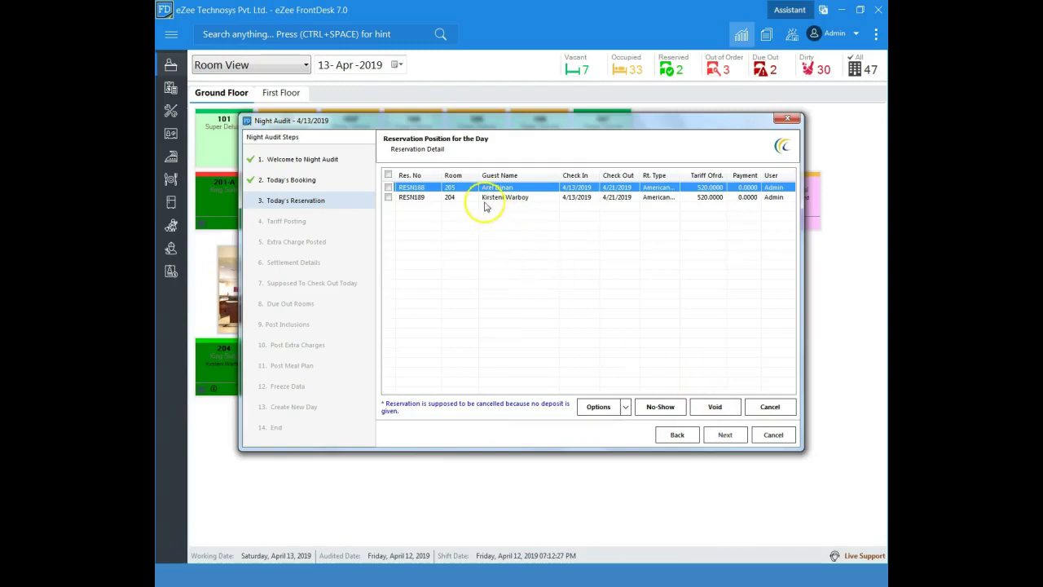
left_click(462, 189)
left_click(456, 197)
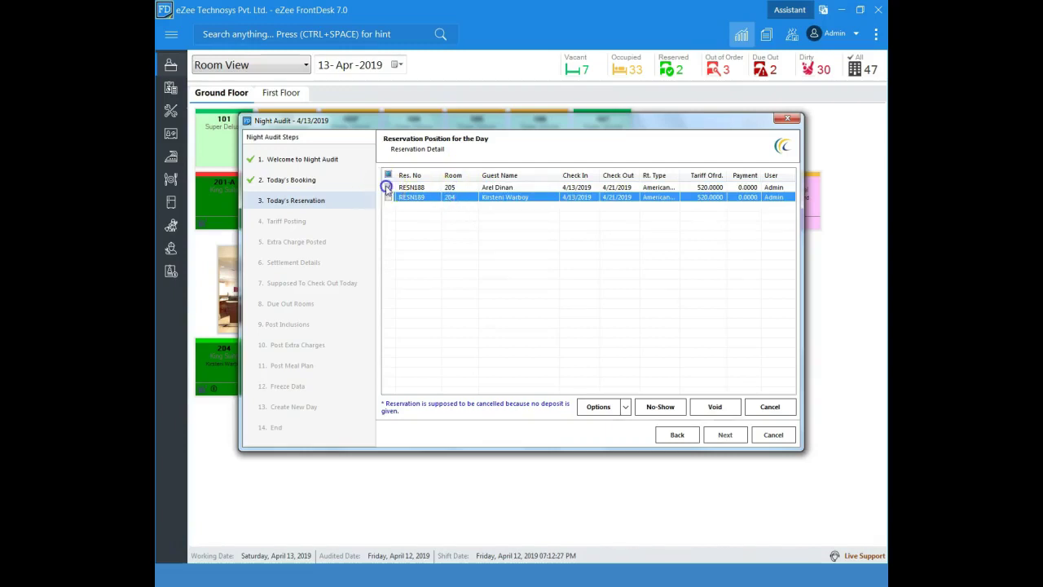
left_click(388, 187)
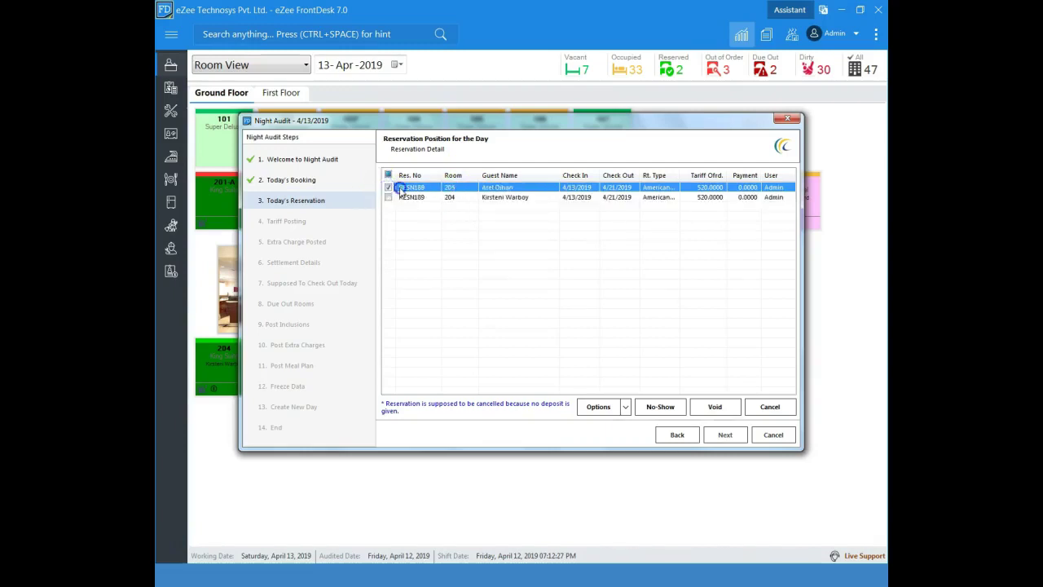
left_click(664, 408)
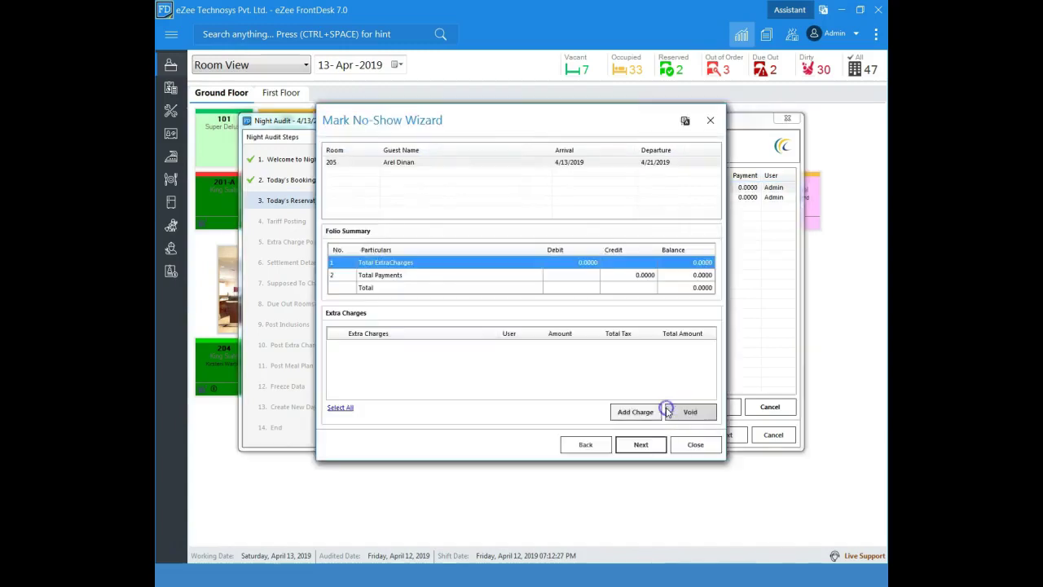
left_click(640, 444)
left_click(640, 444)
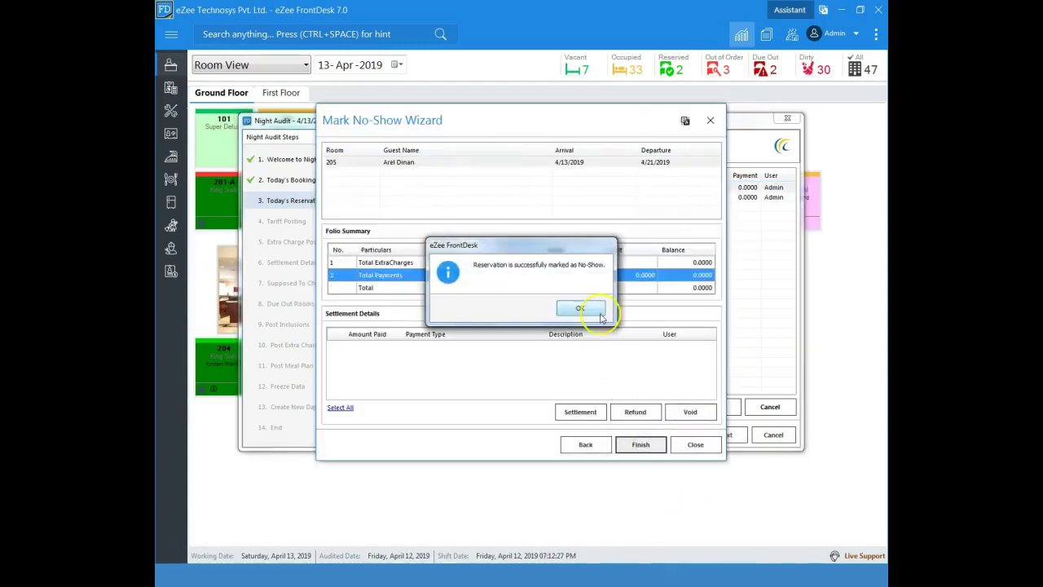
left_click(612, 310)
Step: Cancel the room 204 reservation through the Cancellation Wizard, keeping the prefilled cancellation remark
left_click(388, 187)
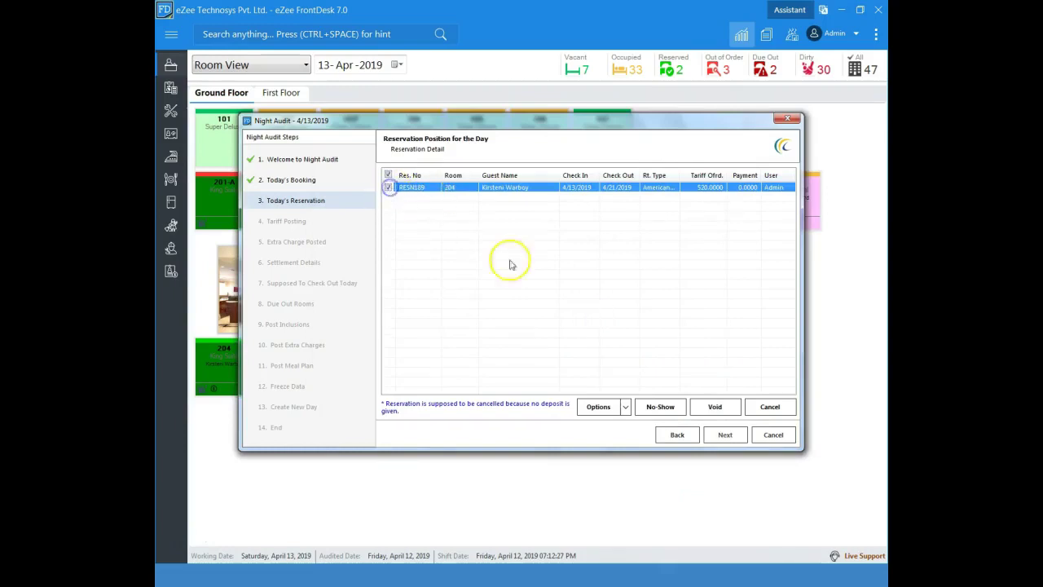
left_click(762, 405)
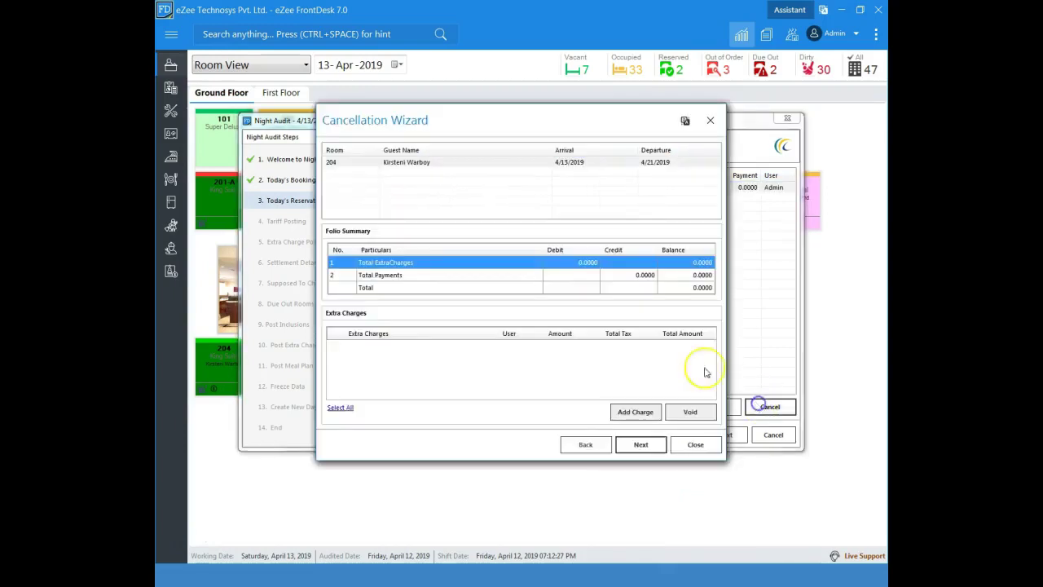
left_click(641, 444)
left_click(641, 445)
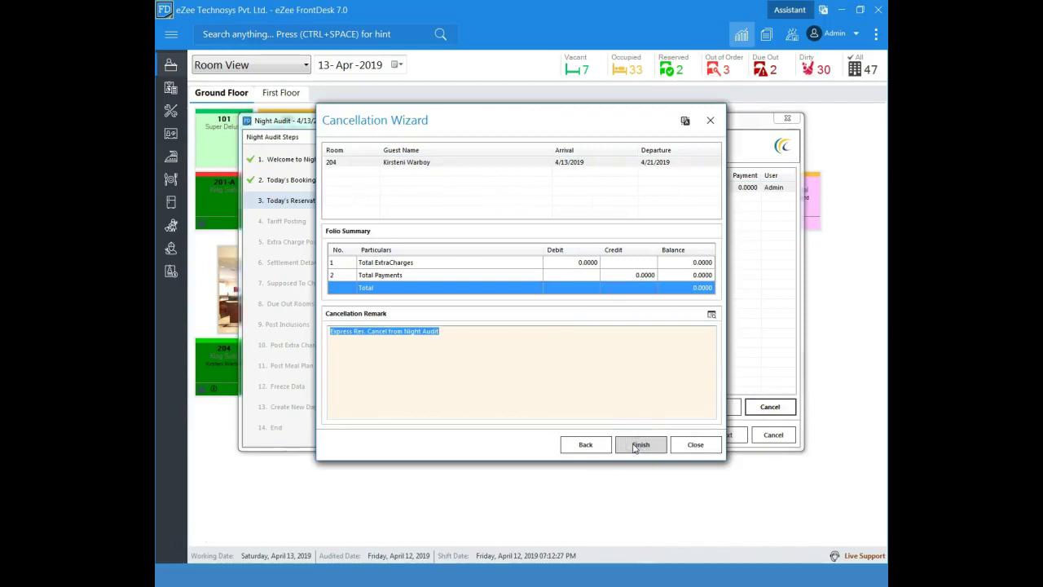
left_click(640, 444)
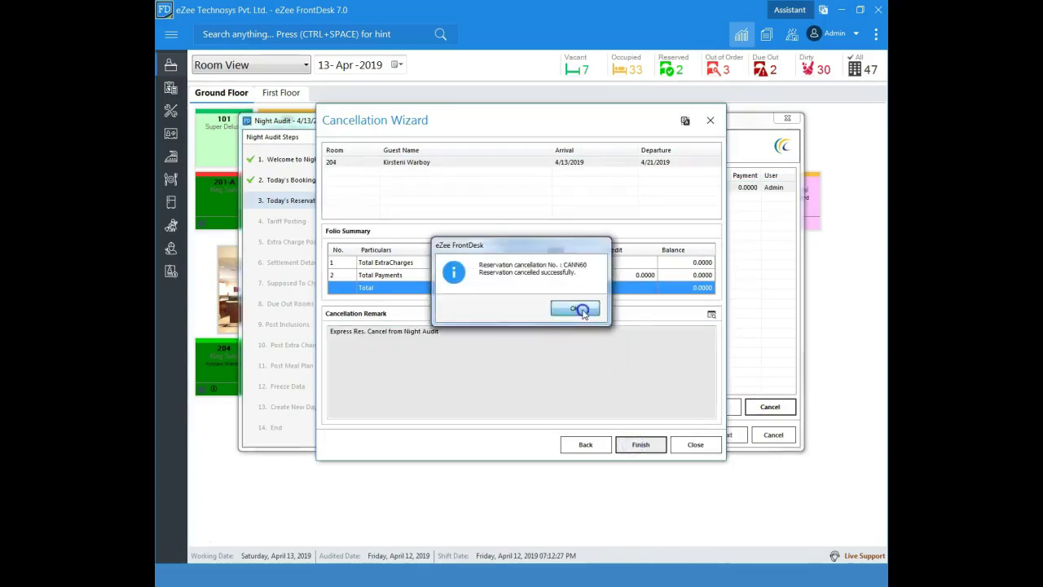
left_click(576, 306)
Step: Proceed to Tariff Posting and sort the posted room tariffs by Variation, with the non-zero variations first
left_click(725, 427)
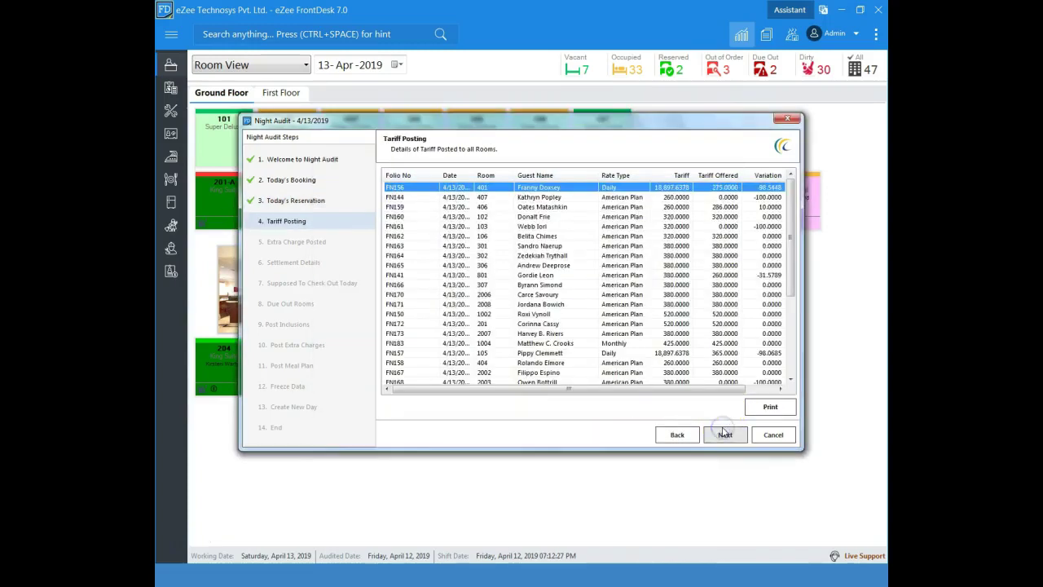
left_click(725, 436)
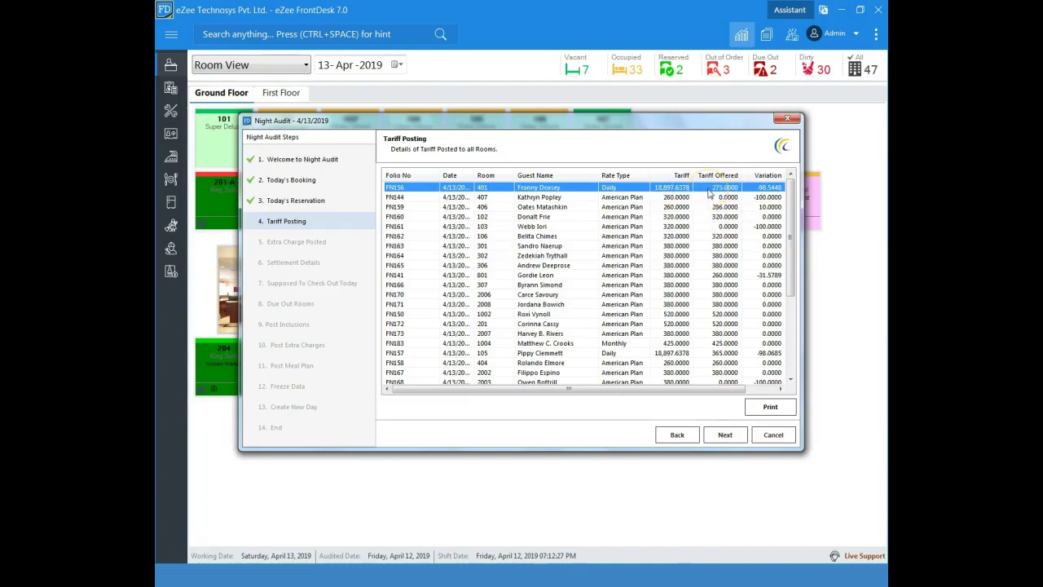
left_click(757, 198)
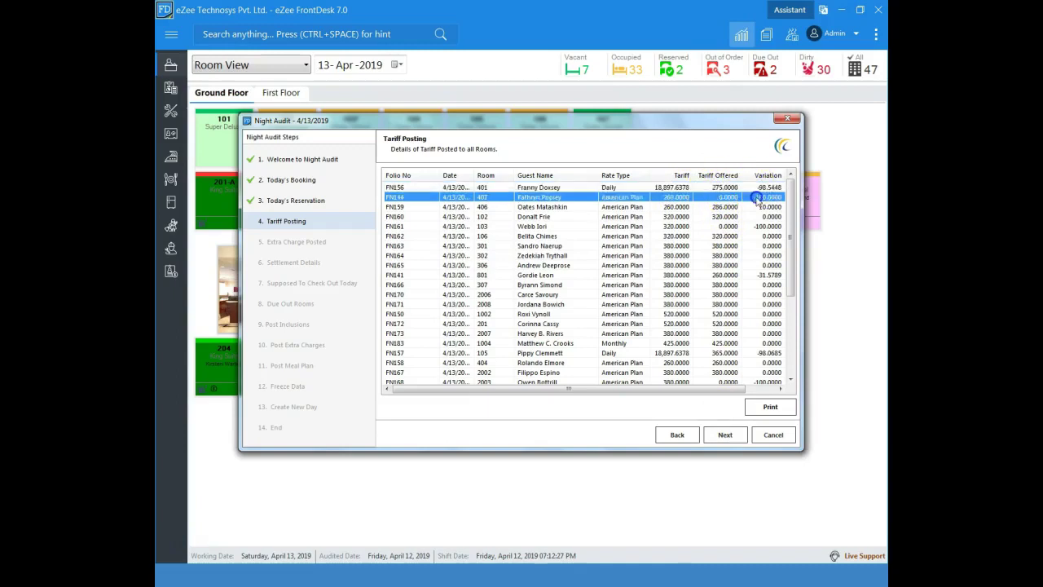
left_click(763, 207)
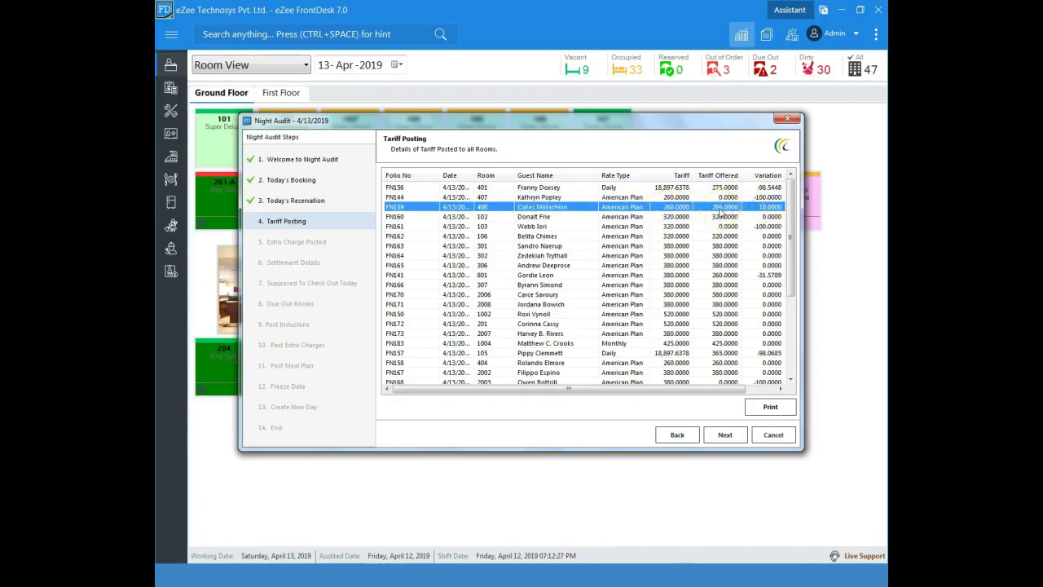
left_click(768, 175)
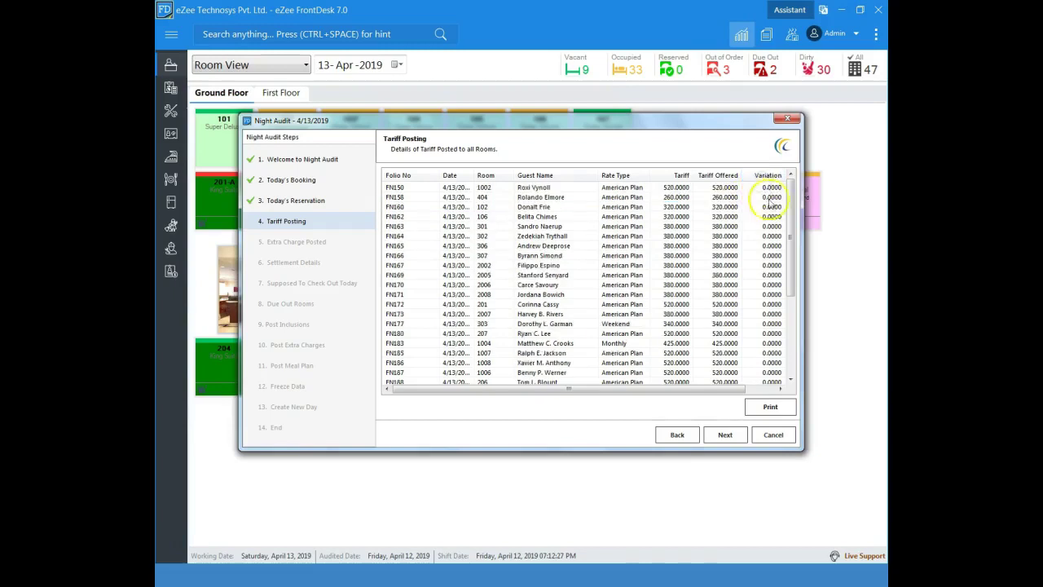
left_click(768, 176)
left_click(770, 188)
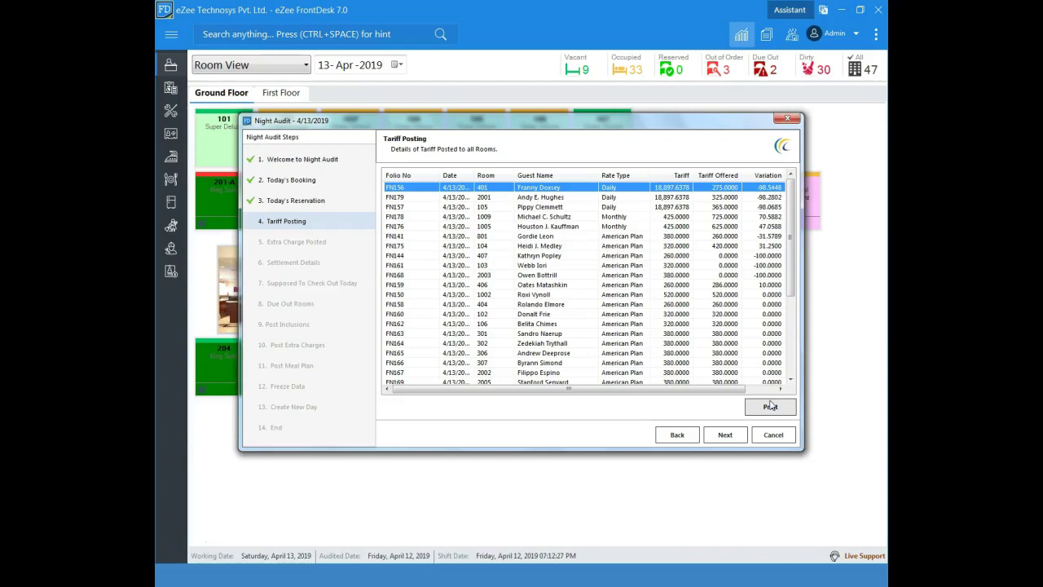
Step: Proceed through the Extra Charge Posted list to the Settlement Details of the day
left_click(729, 437)
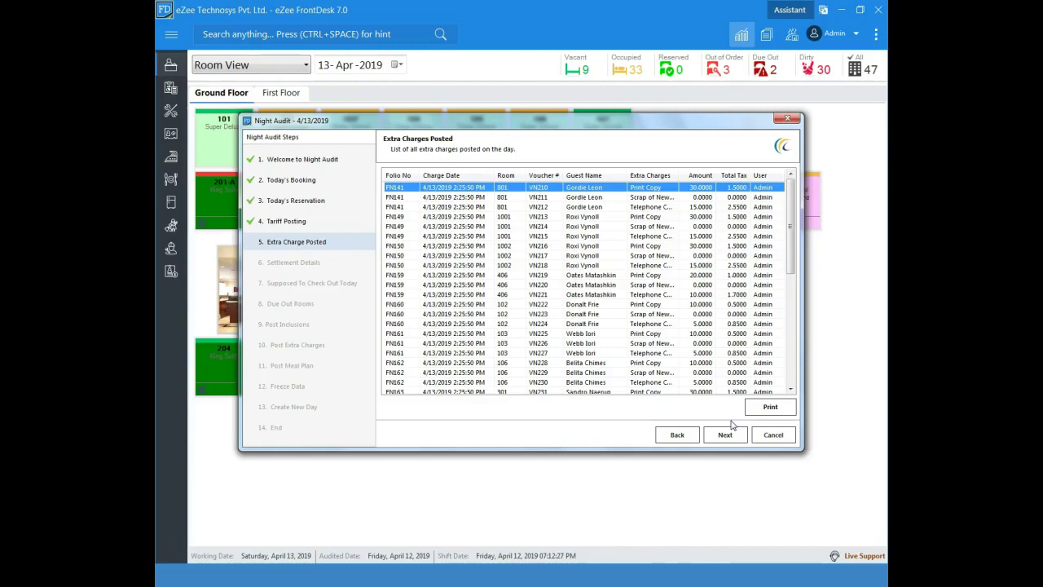
left_click(737, 418)
left_click(757, 413)
left_click(725, 435)
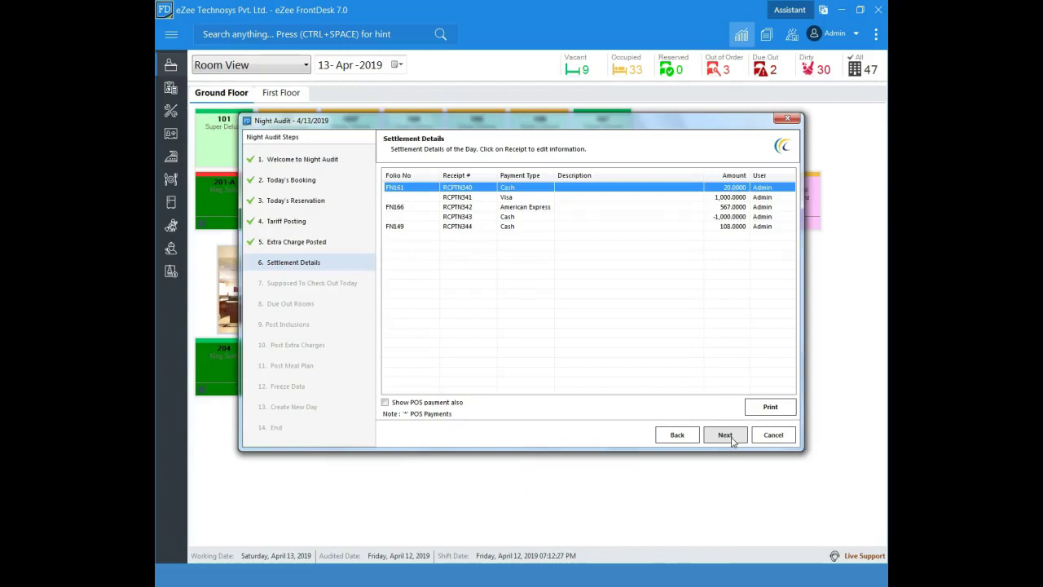
Step: Include the POS payments in the Settlement Details list and proceed to Supposed To Check Out Today
left_click(736, 217)
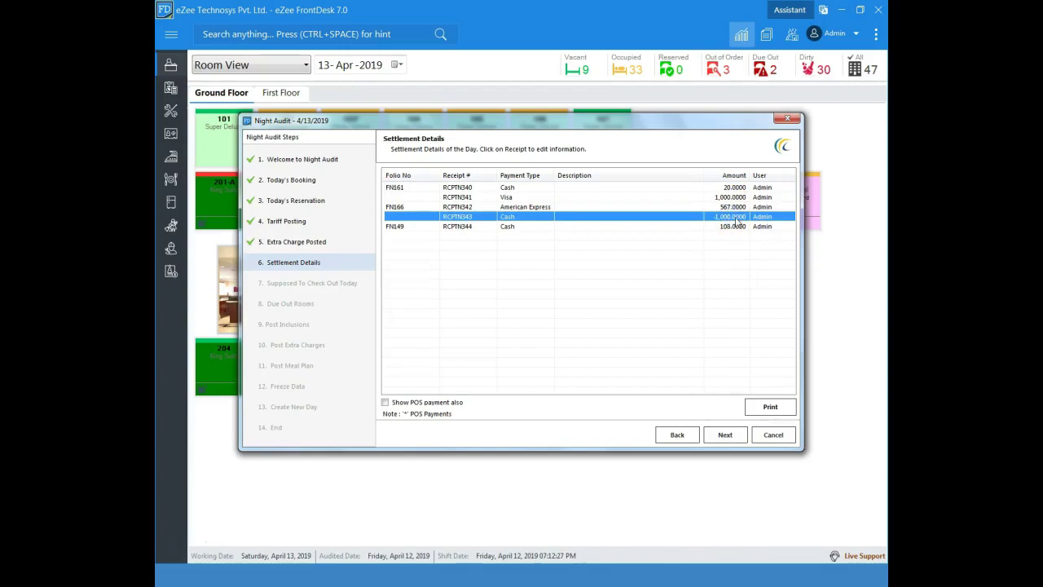
left_click(397, 404)
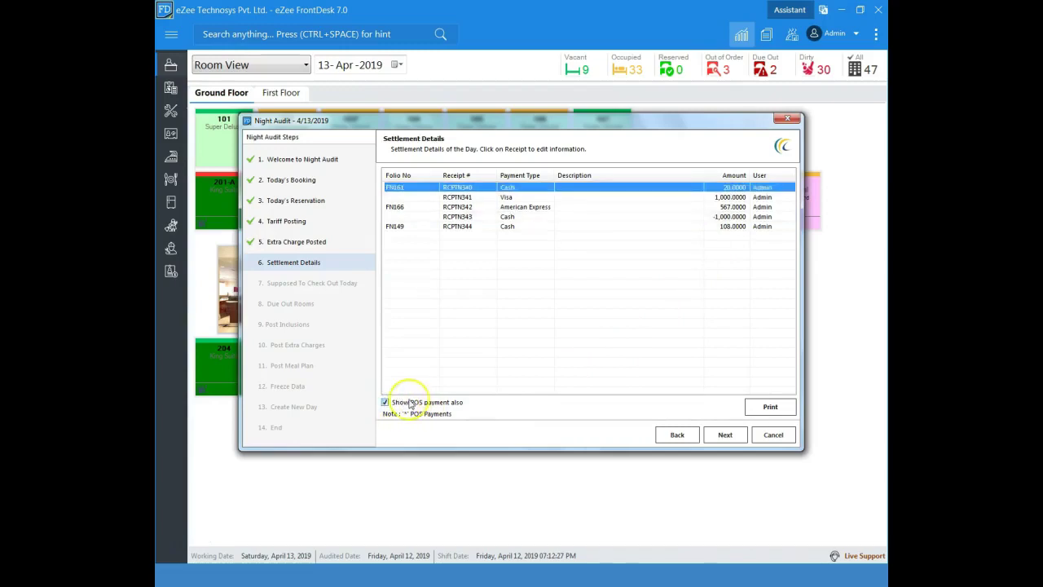
left_click(726, 435)
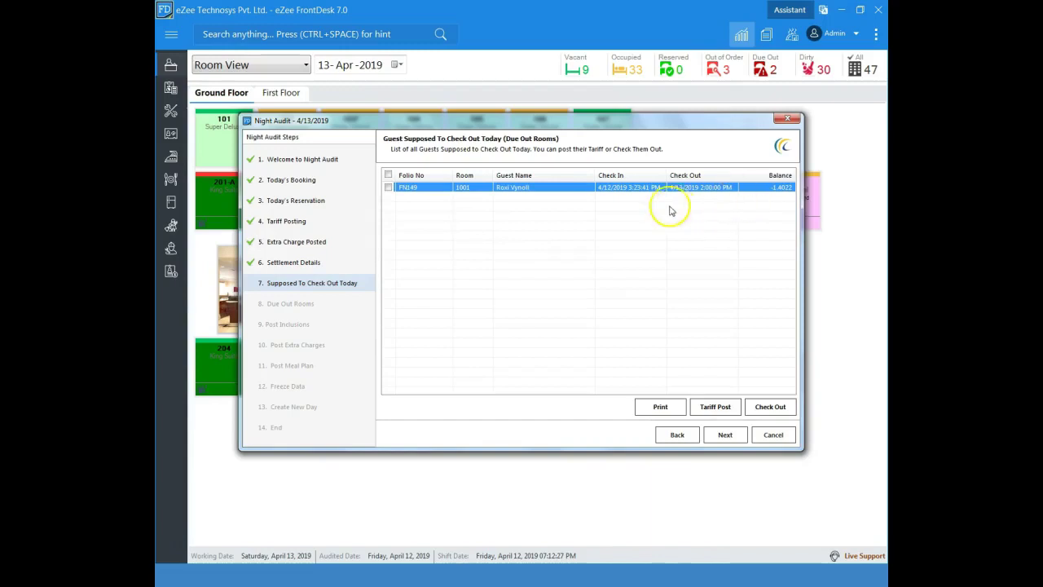
Step: Post the tariff for room 1001, whose guest is supposed to check out today, and proceed to Due Out Rooms
left_click(388, 186)
left_click(717, 404)
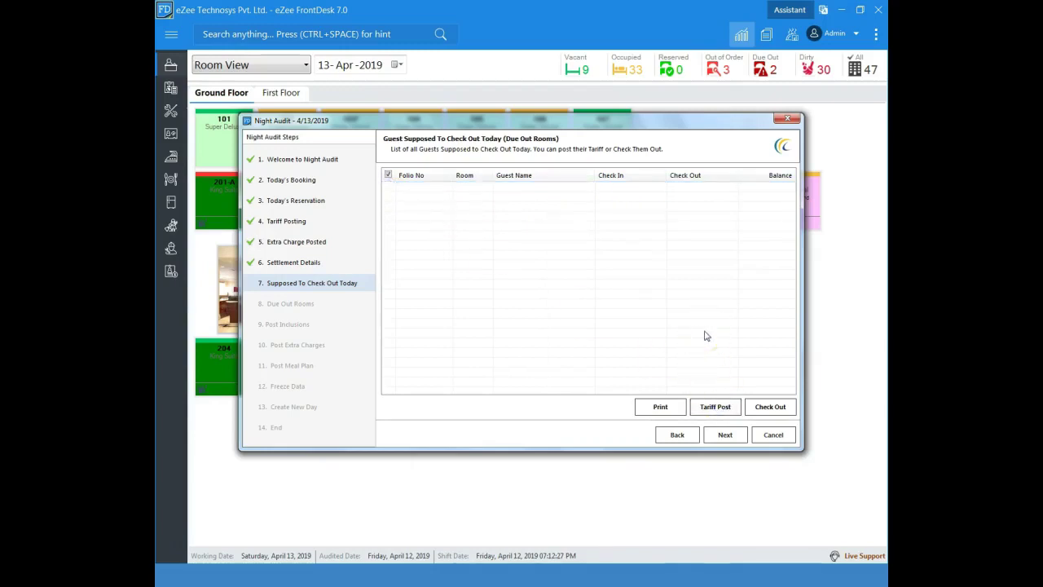
left_click(708, 342)
left_click(707, 343)
left_click(735, 434)
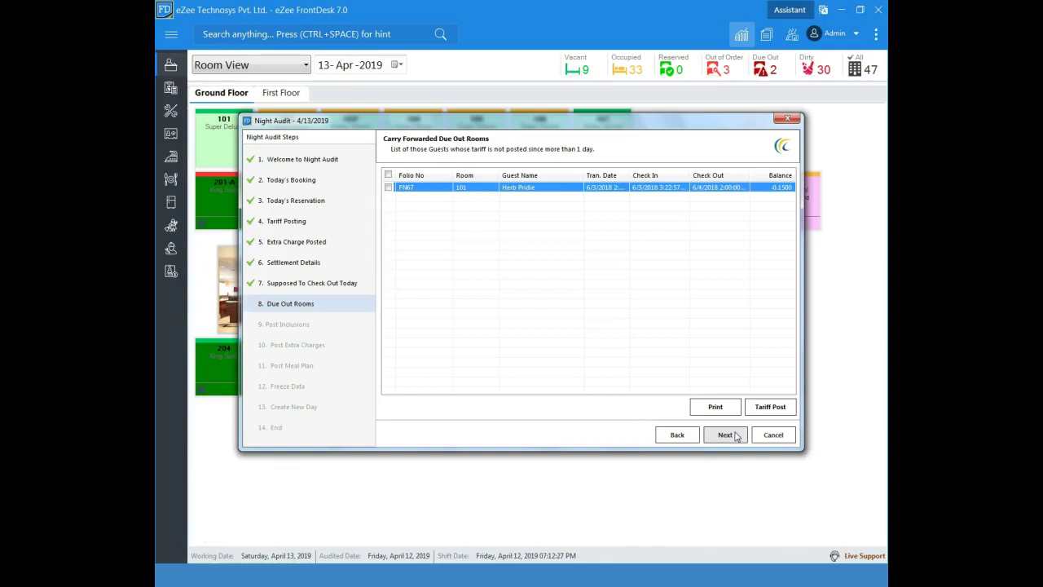
Step: Post the tariff for the carried-forward due out room 101 and proceed to Post Inclusions
left_click(388, 186)
left_click(771, 405)
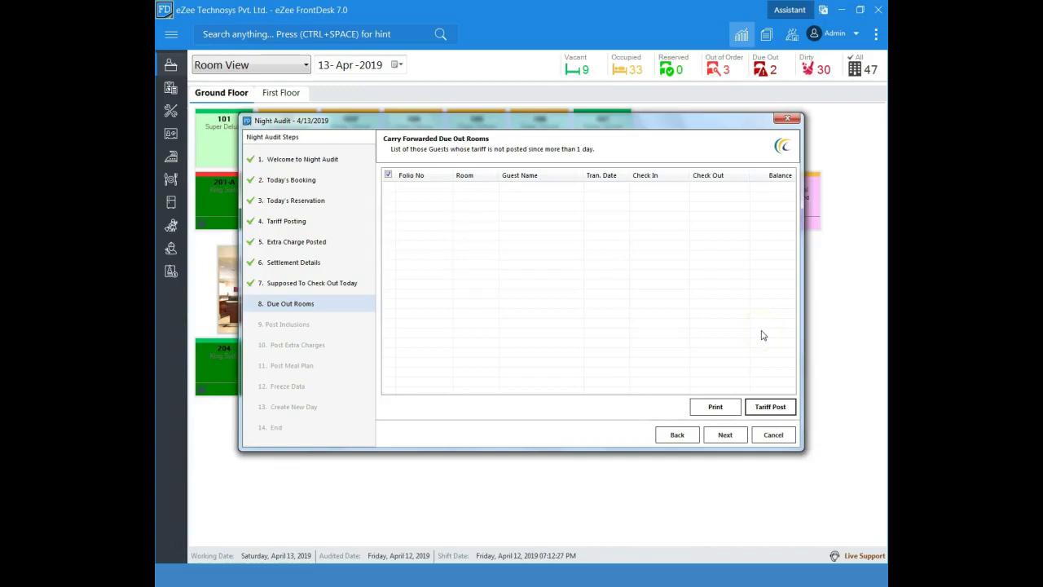
left_click(725, 434)
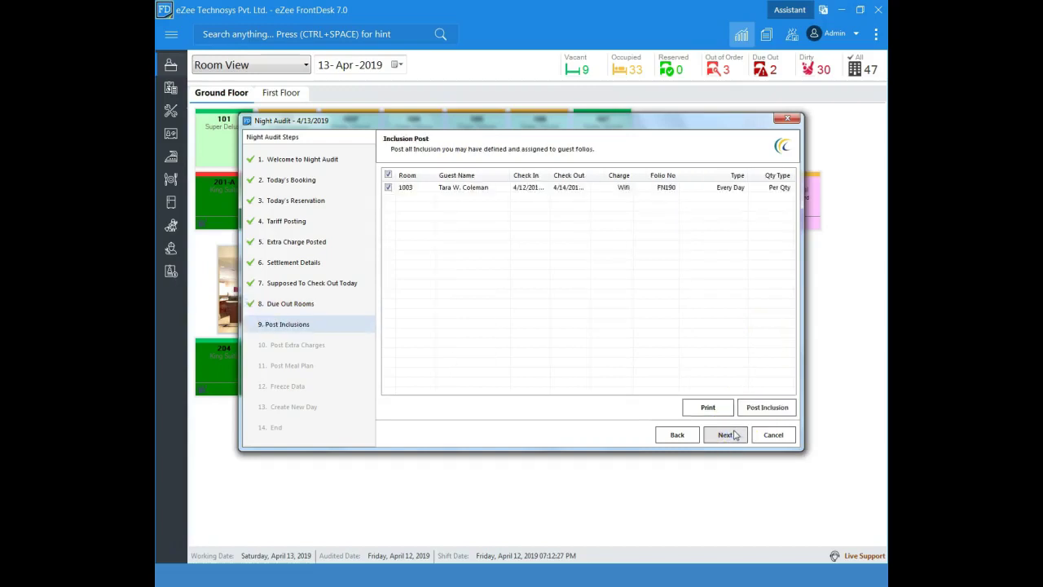
Step: Post the Wifi inclusion for room 1003 and proceed to Post Extra Charges
left_click(523, 188)
left_click(768, 407)
left_click(727, 436)
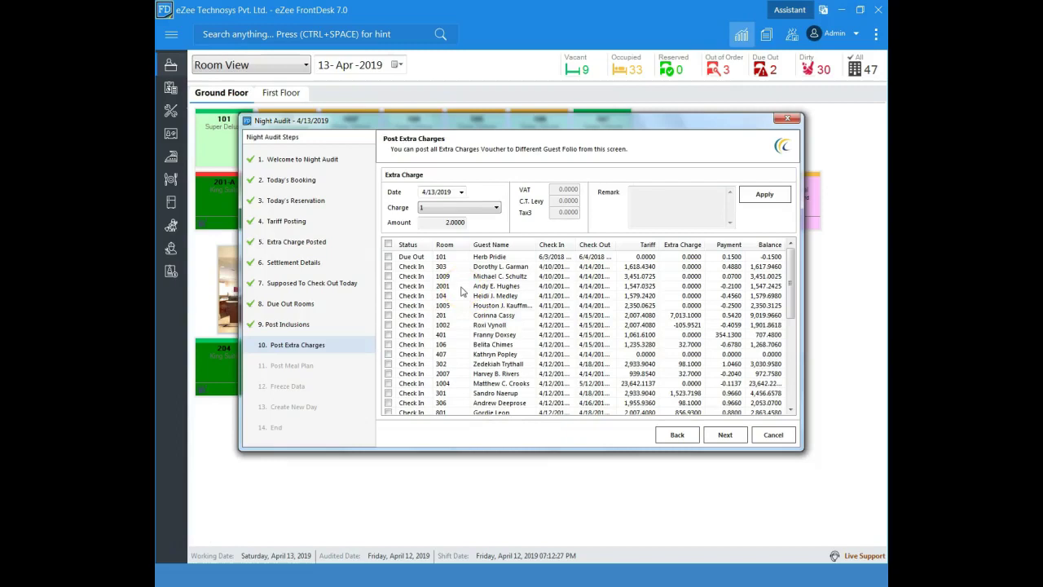
Step: Apply a Fax Charges extra charge dated 4/13/2019 to room 2001
left_click(388, 286)
left_click(438, 207)
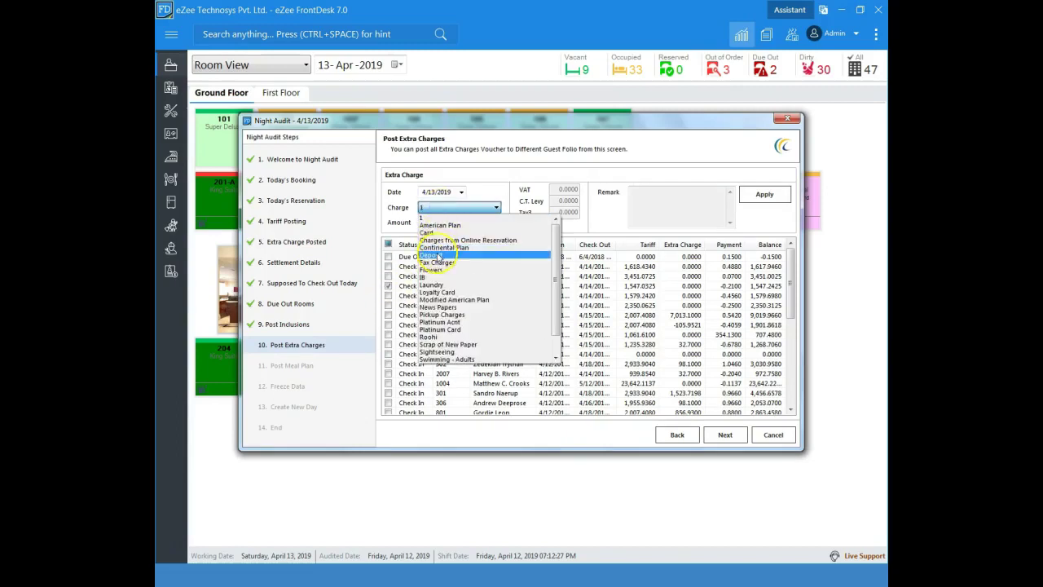
left_click(437, 262)
left_click(763, 195)
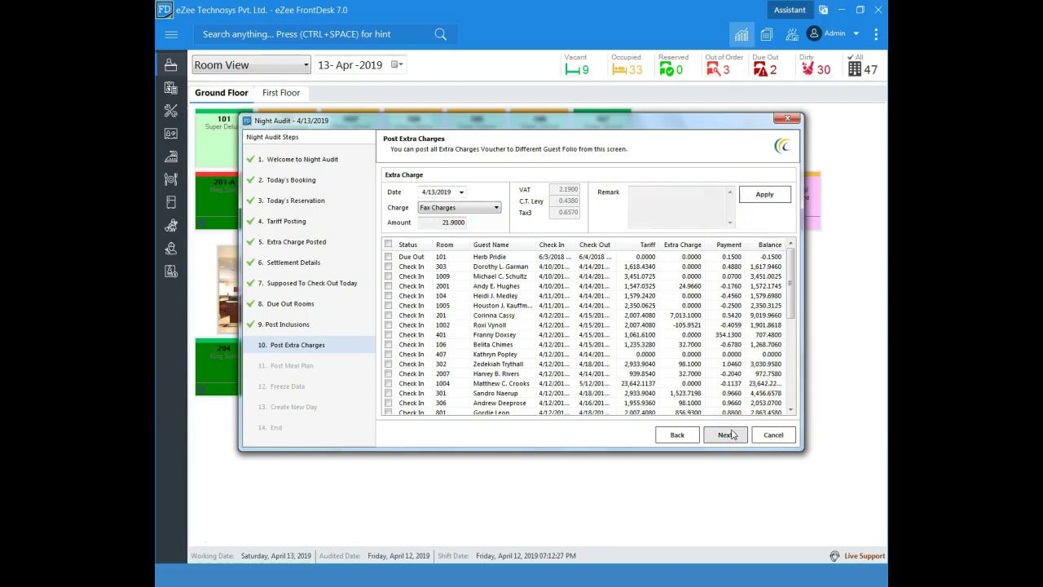
Step: Proceed to Post Meal Plan, post the meal plan charges for all listed rooms, and continue to Freeze Data
left_click(730, 435)
left_click(652, 406)
left_click(409, 178)
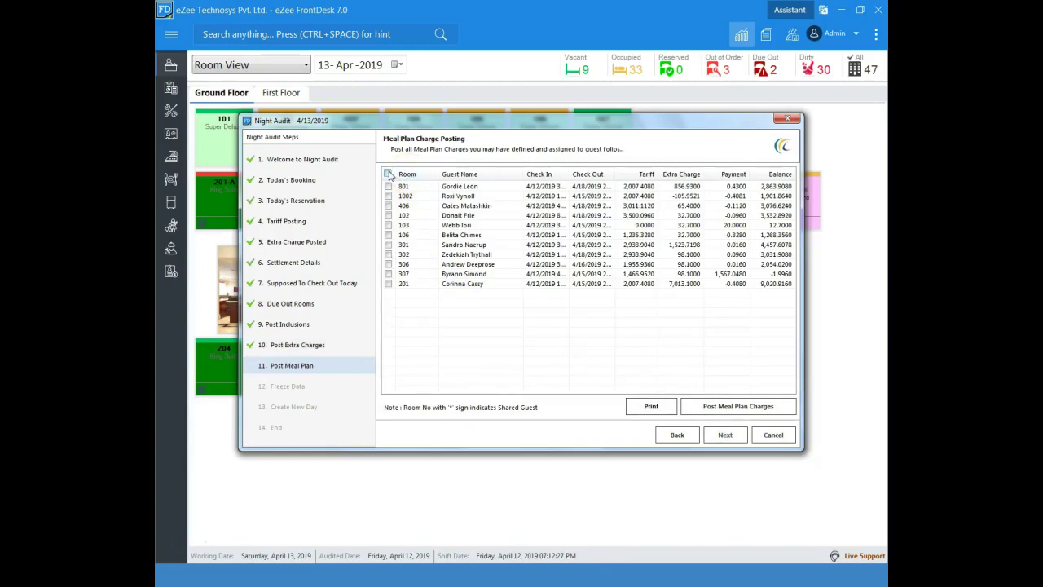
left_click(389, 174)
left_click(388, 173)
left_click(717, 406)
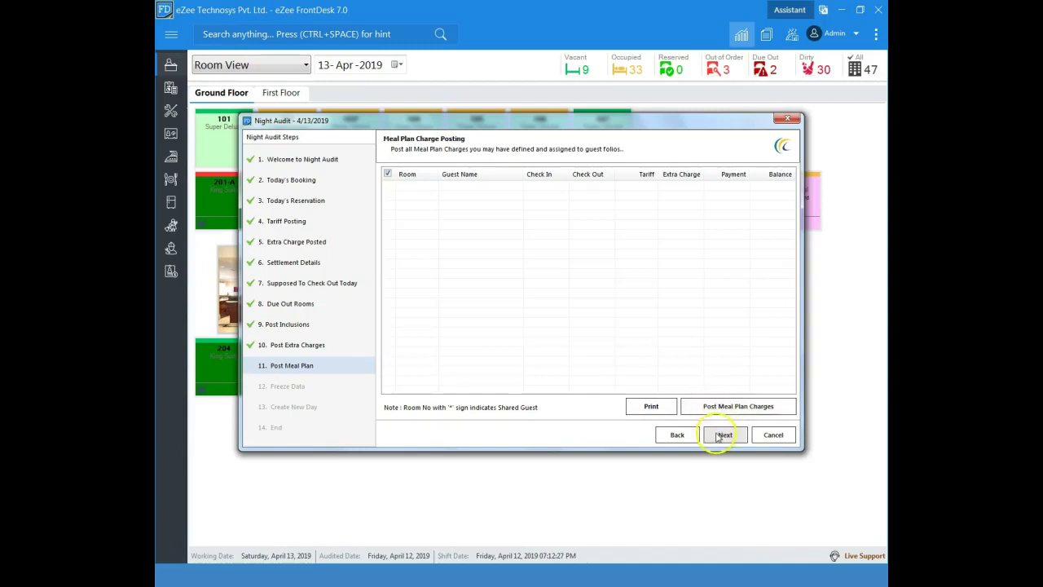
left_click(721, 436)
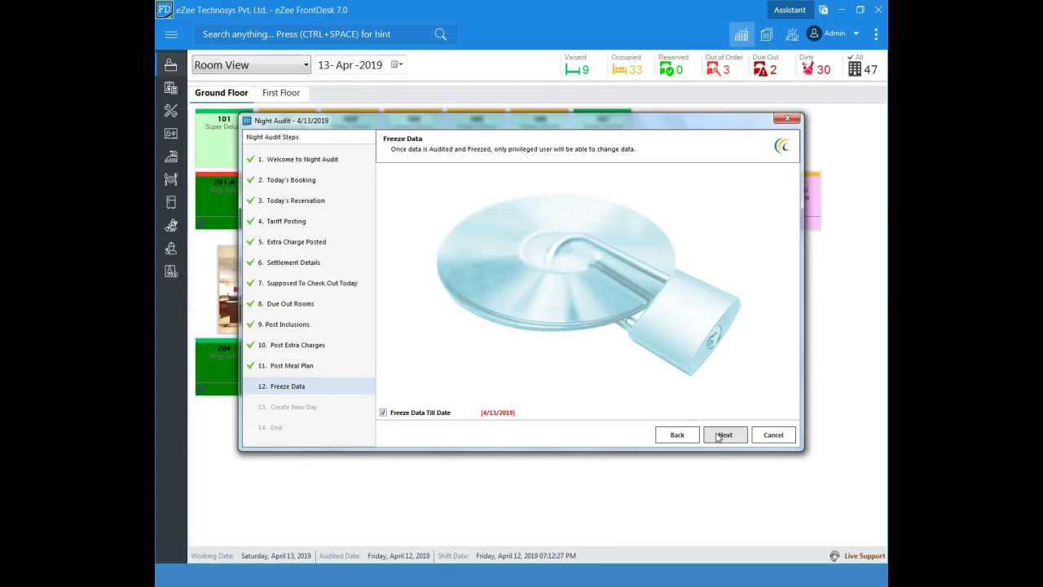
Step: Freeze the data till 4/13/2019 and complete the audit by creating the new day 4/14/2019 without an automatic backup
left_click(717, 436)
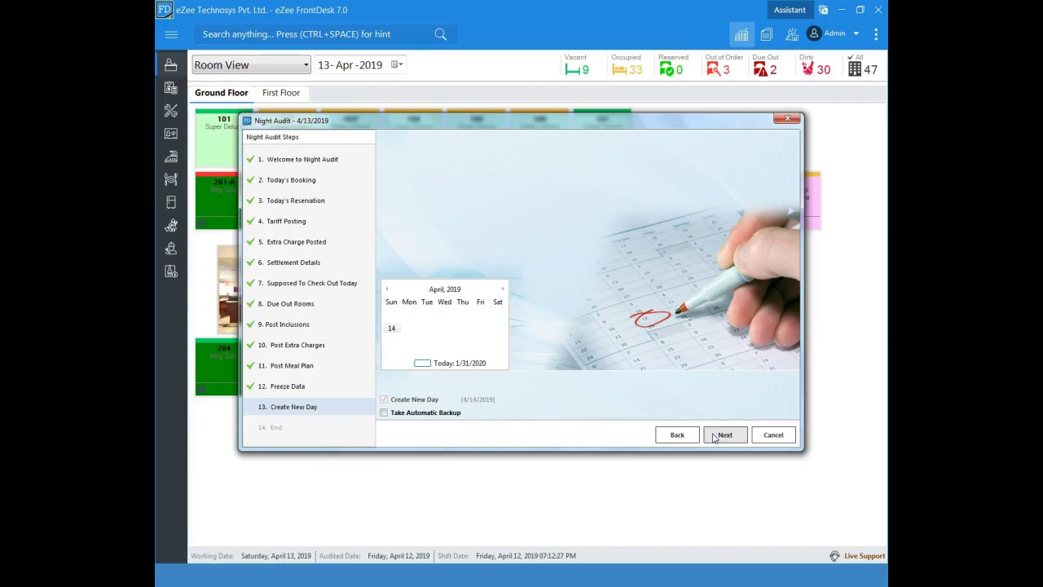
left_click(391, 328)
left_click(725, 436)
left_click(619, 312)
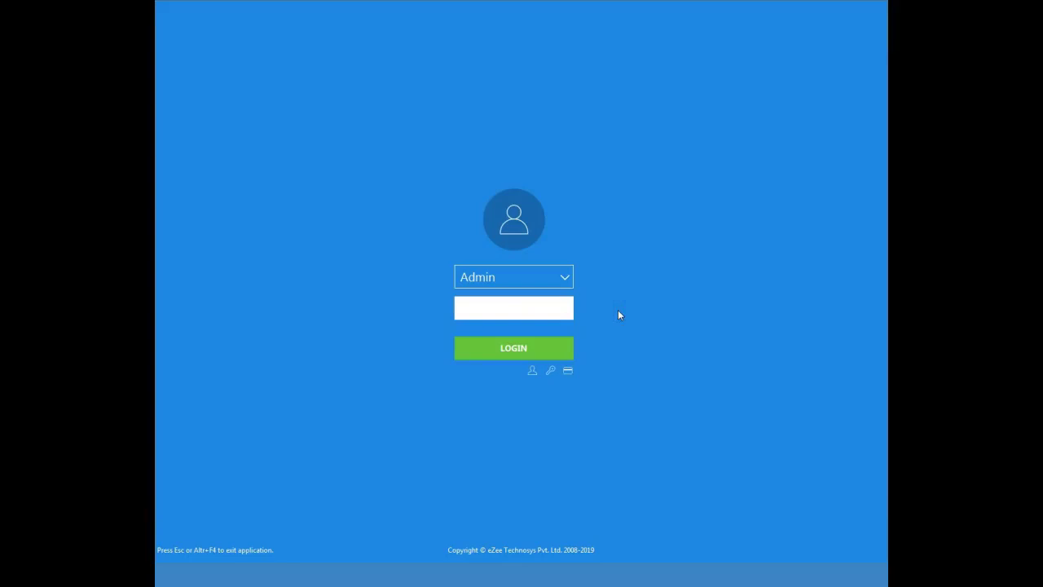
Step: Log back in with the Admin user after the night audit
left_click(542, 349)
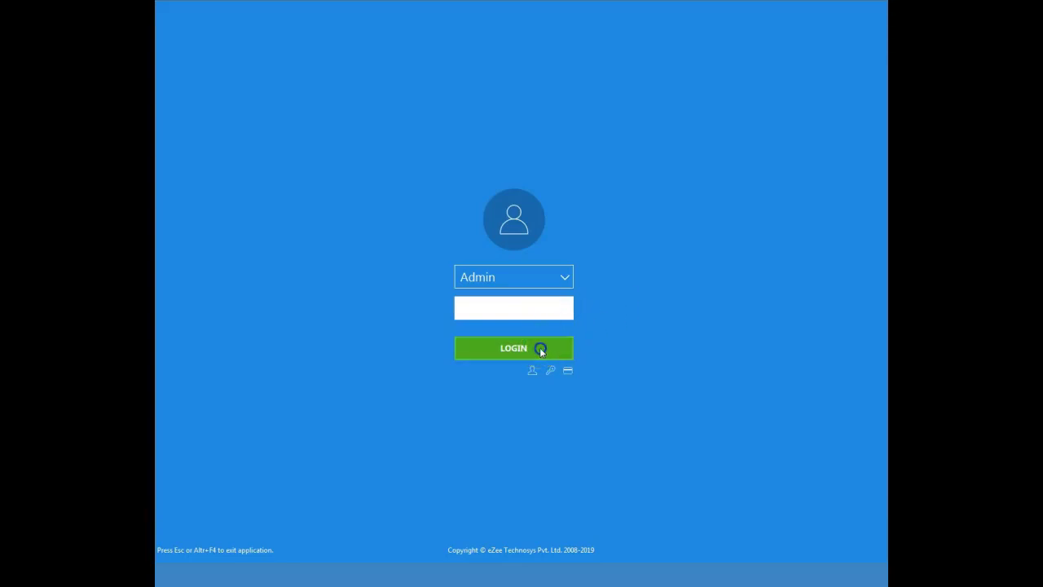
left_click(572, 330)
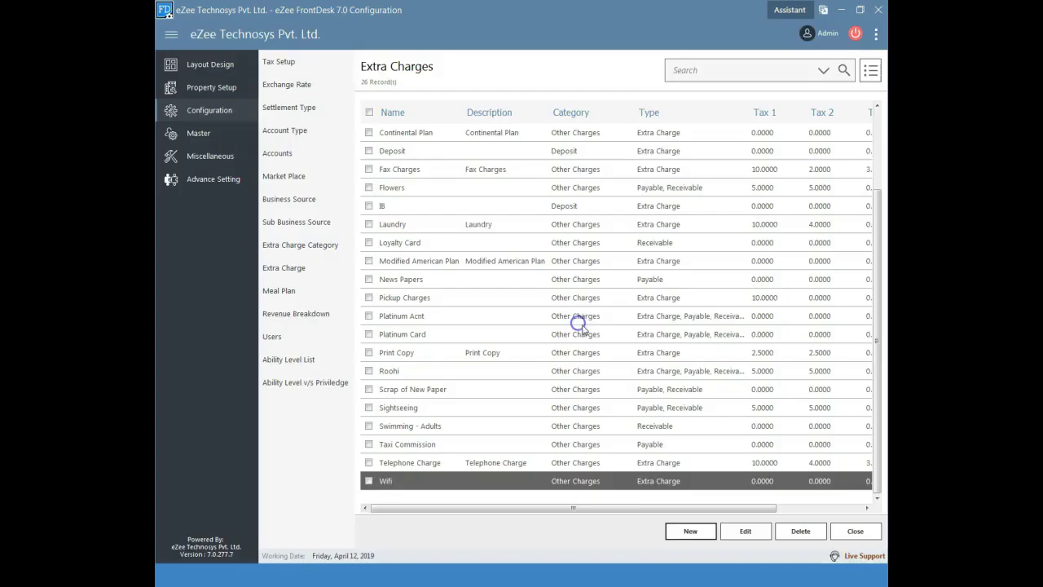
left_click(696, 212)
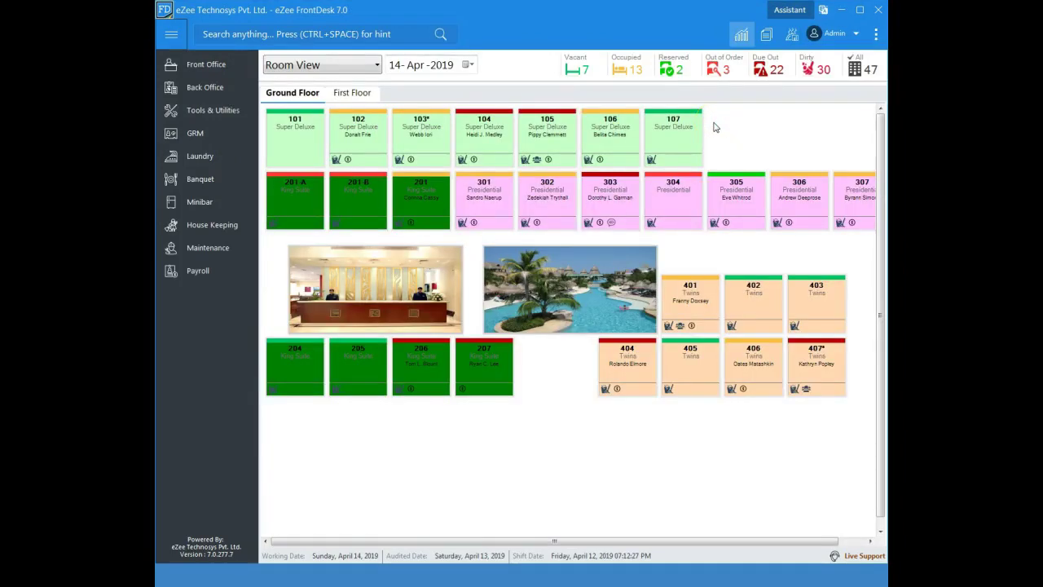
Step: Preview the Night Audit Report for 4/14/2019 with its default sorting, and return to the Room View
left_click(766, 33)
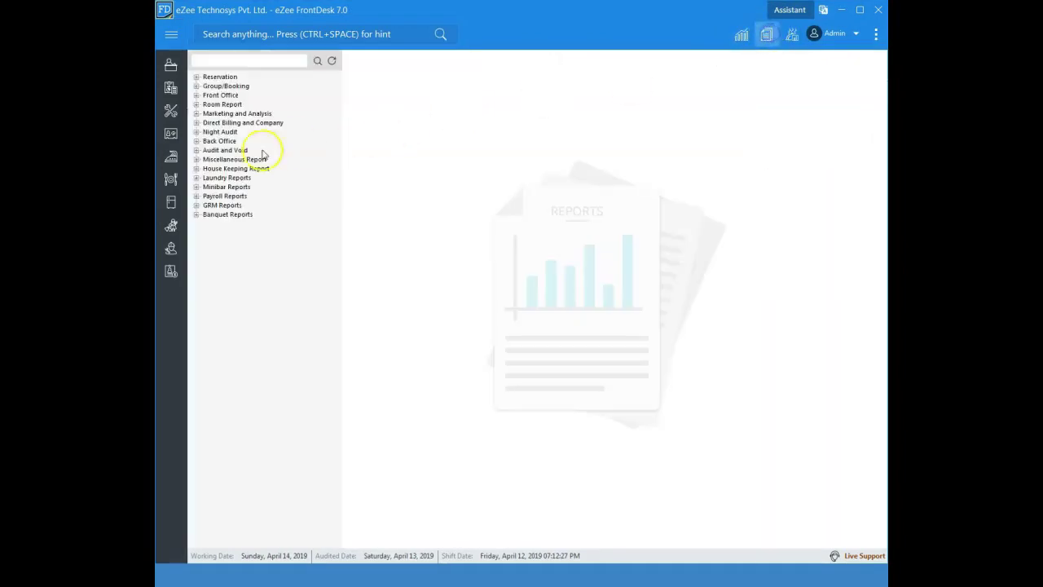
left_click(195, 131)
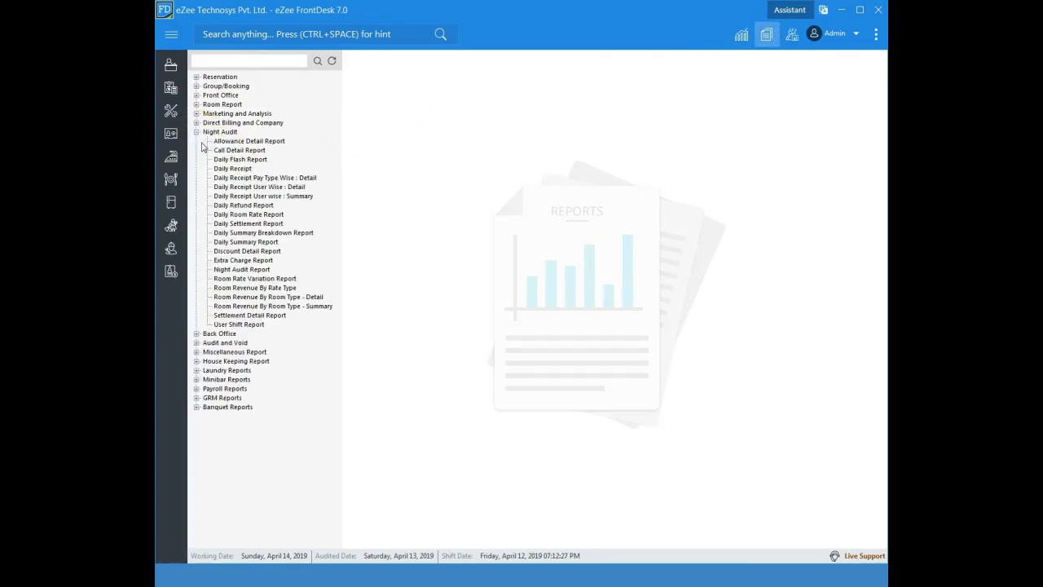
left_click(241, 269)
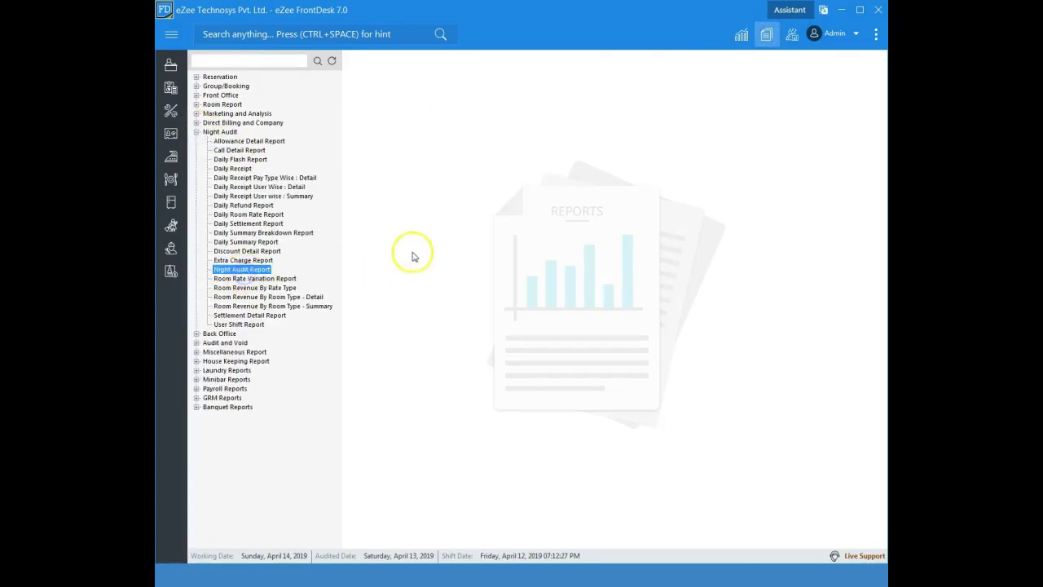
left_click(791, 532)
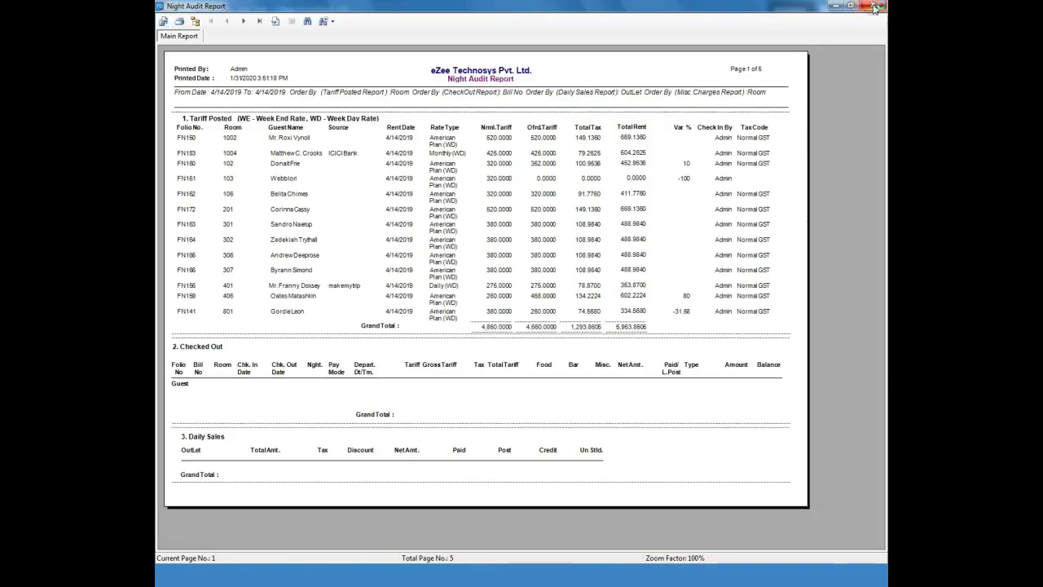
left_click(874, 7)
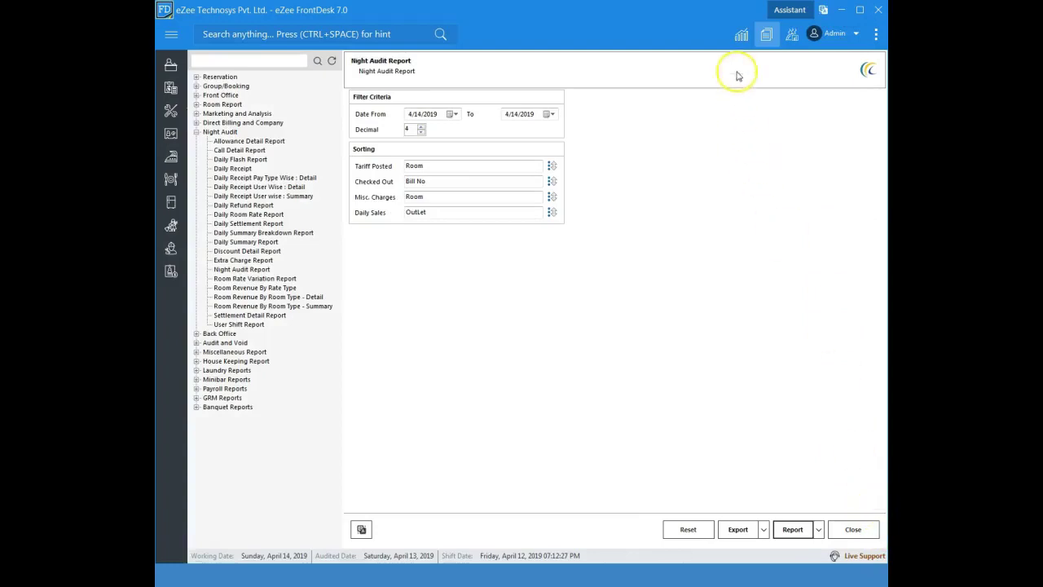
left_click(739, 36)
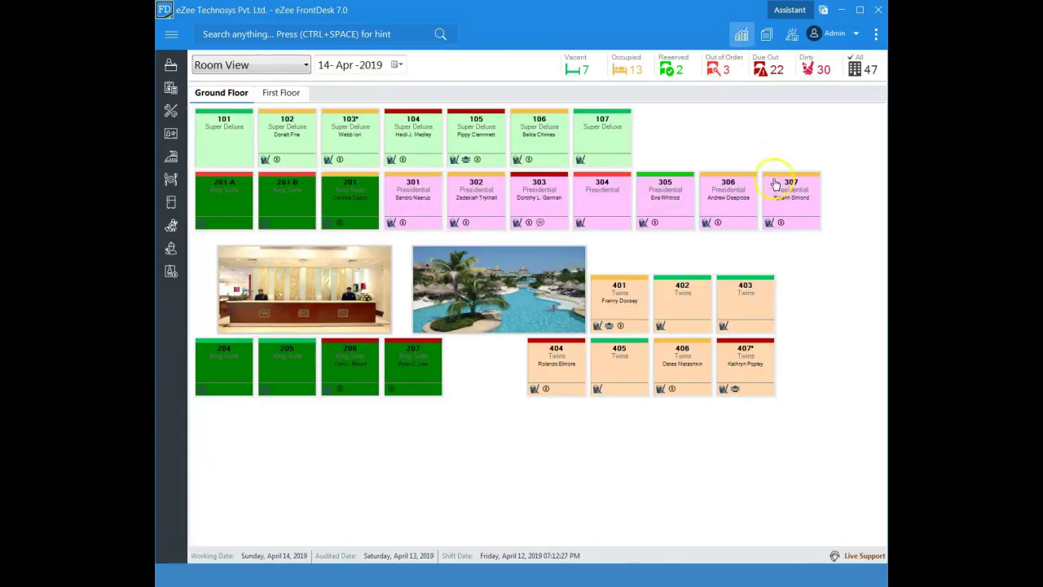